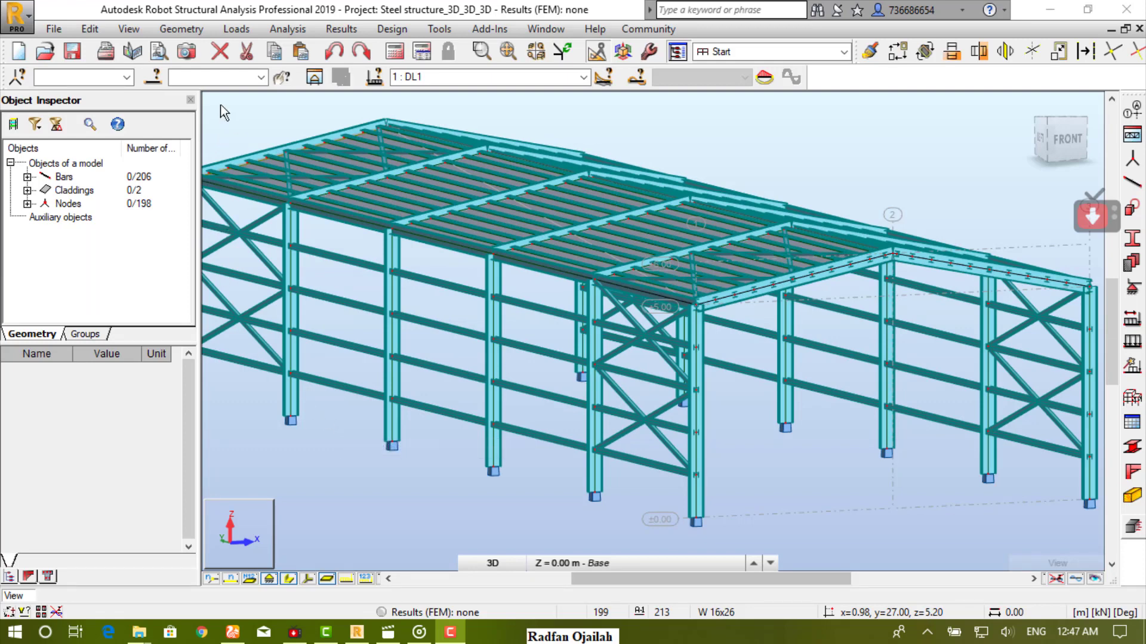
- Generate every ULS and SLS LRFD ASCE 7-10 combination as manual cases 115–202
click(236, 29)
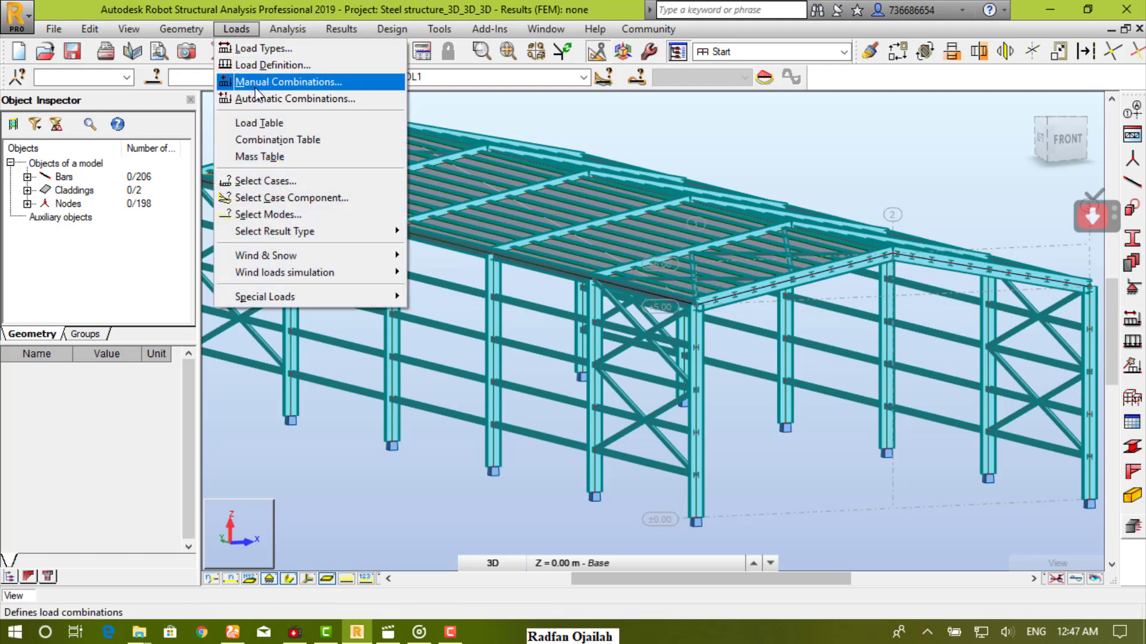
click(321, 106)
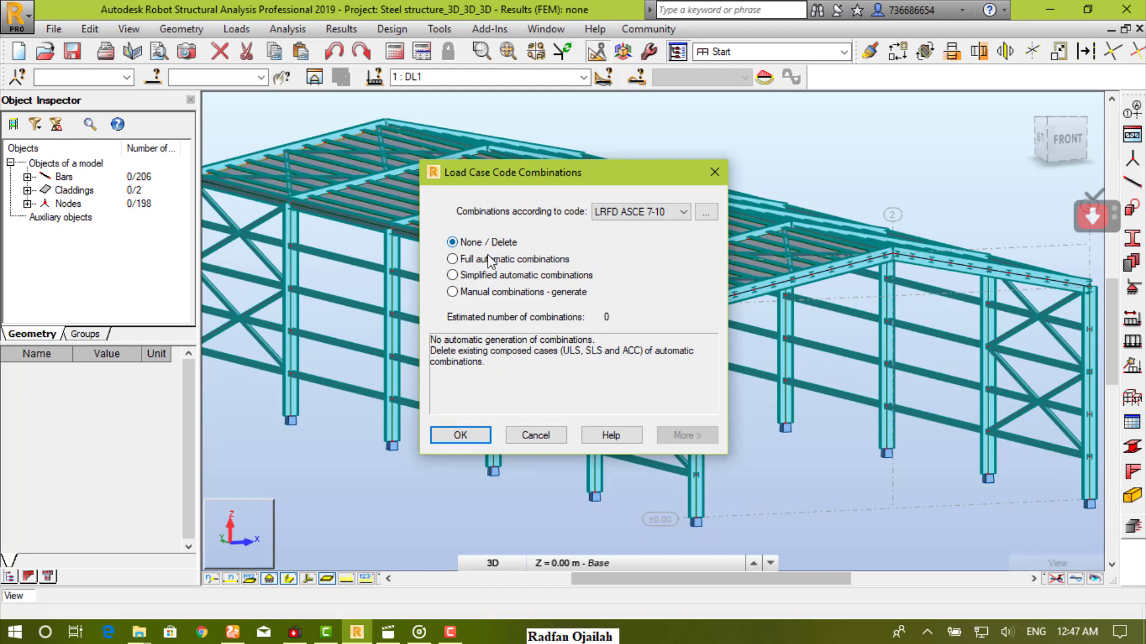
click(466, 293)
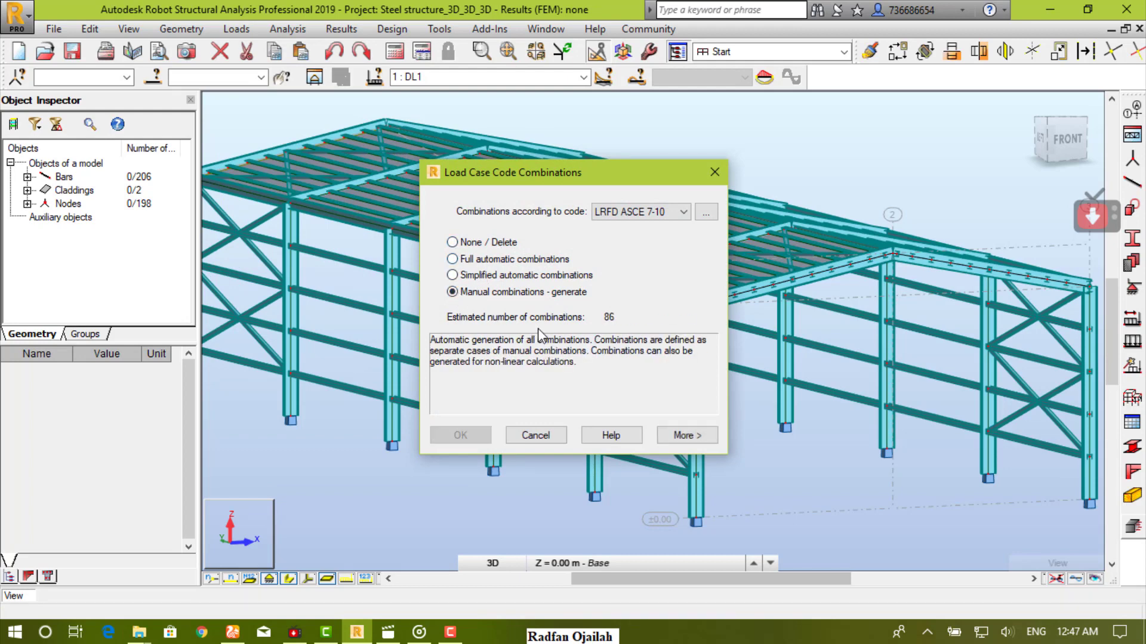
click(680, 438)
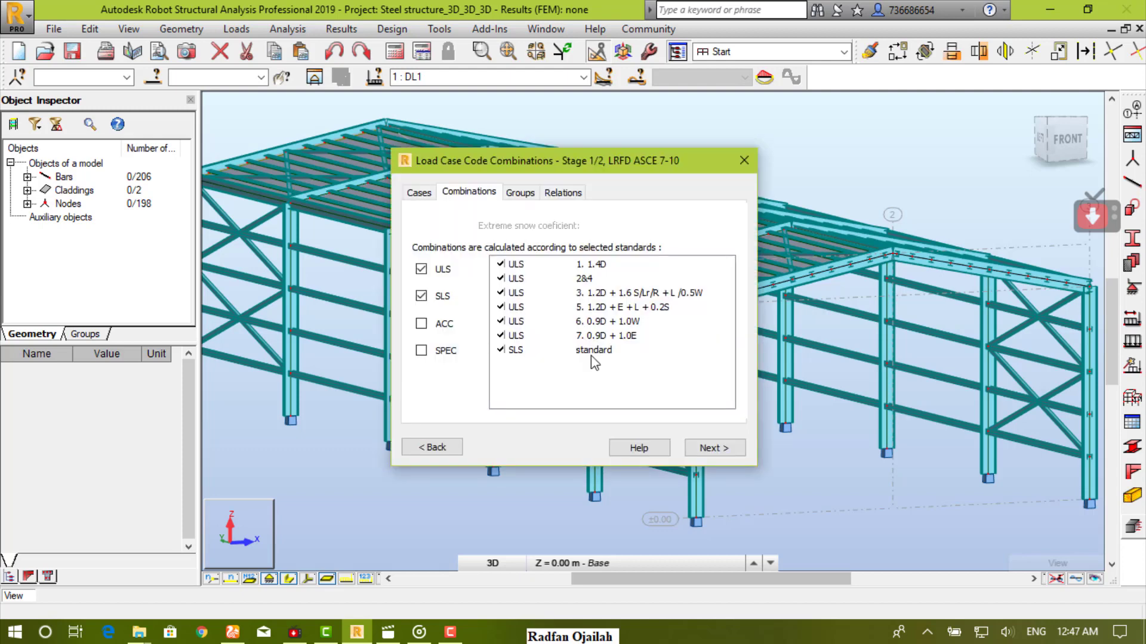
click(709, 449)
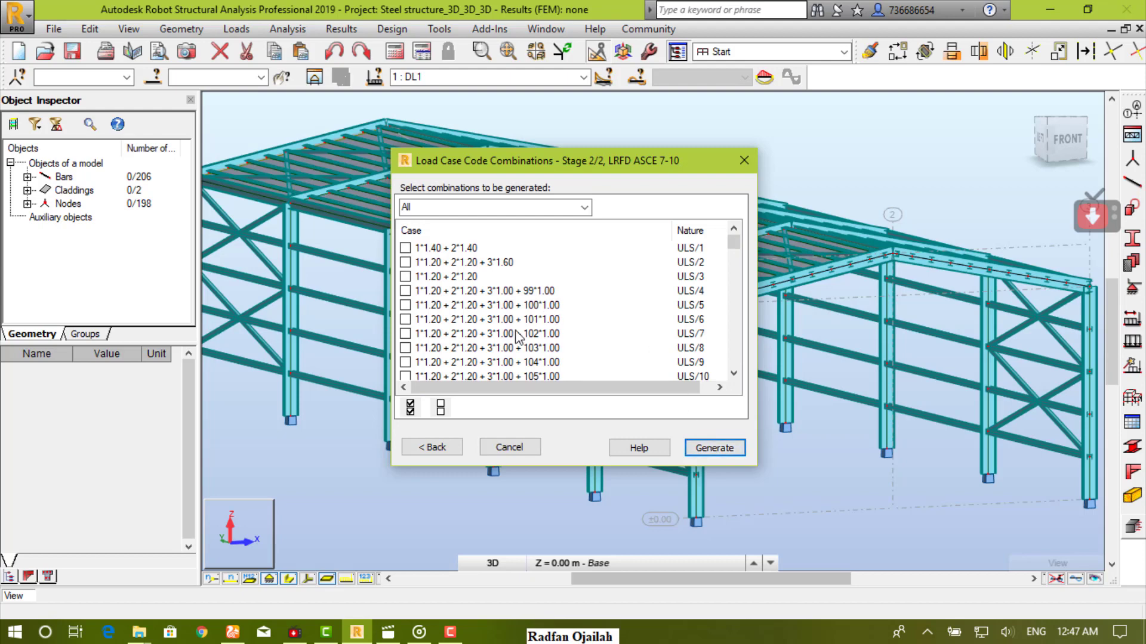
click(411, 407)
scroll(472, 339, down, 15)
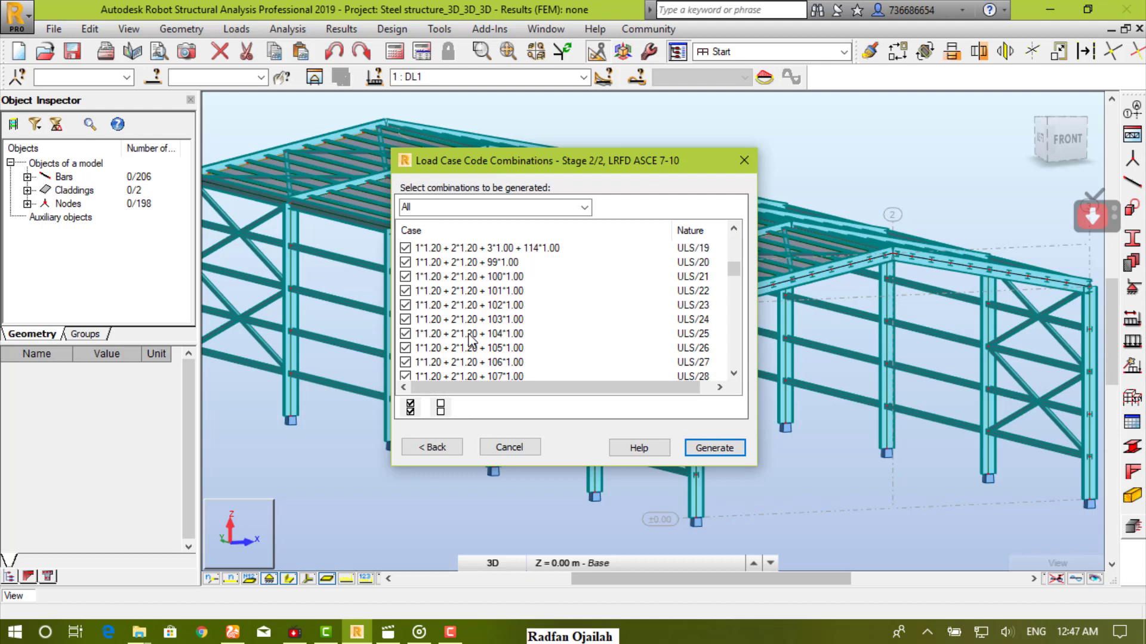
scroll(472, 340, down, 3)
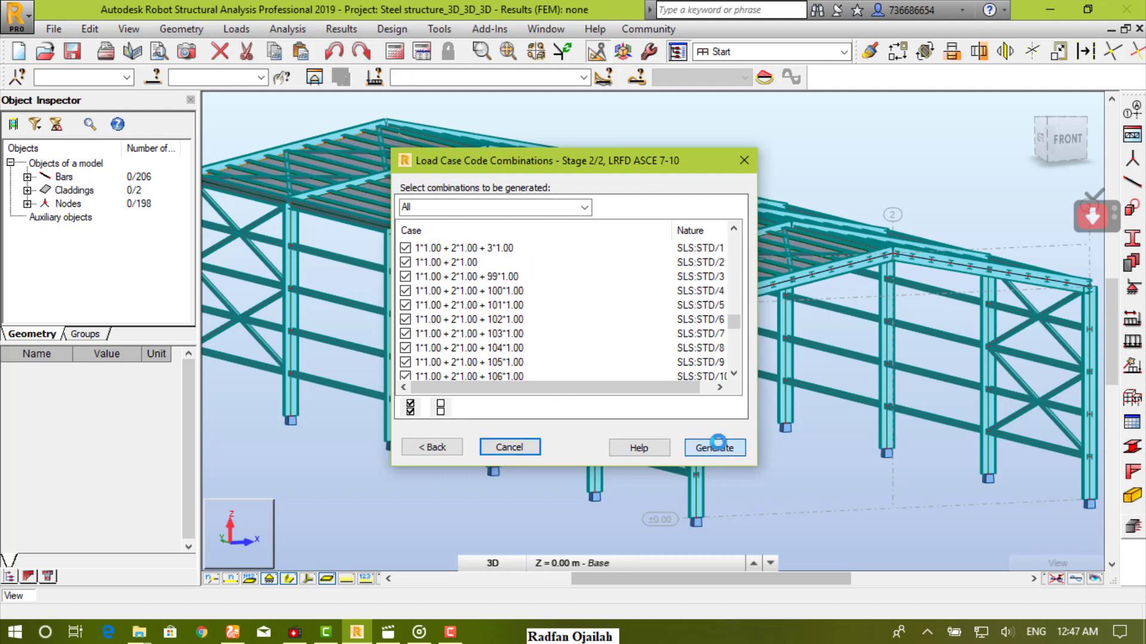
click(716, 448)
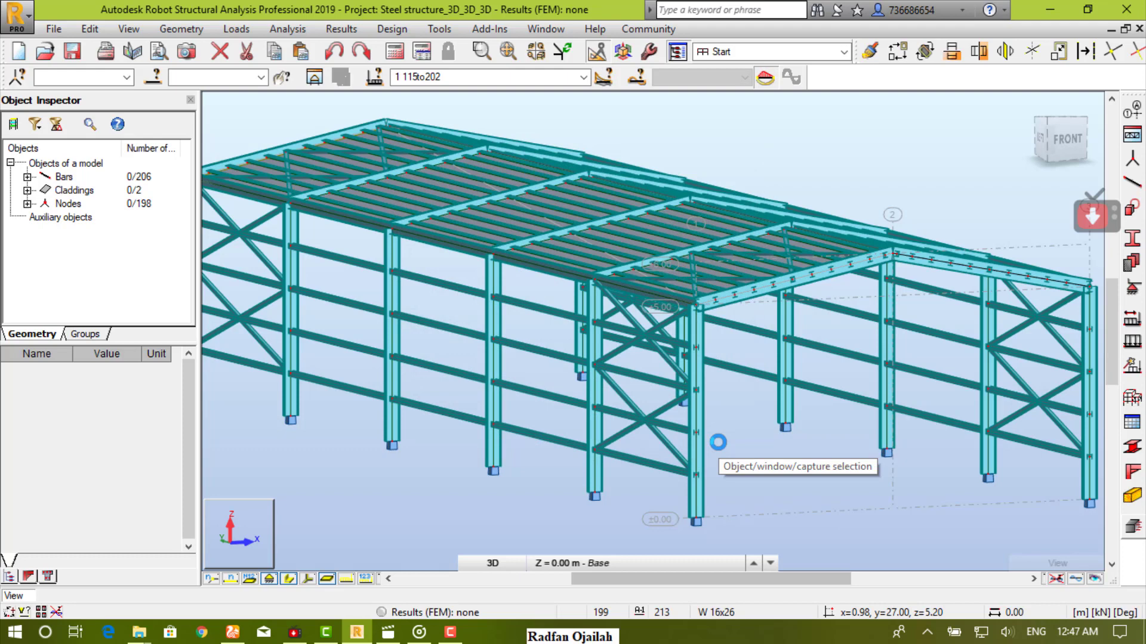
click(236, 29)
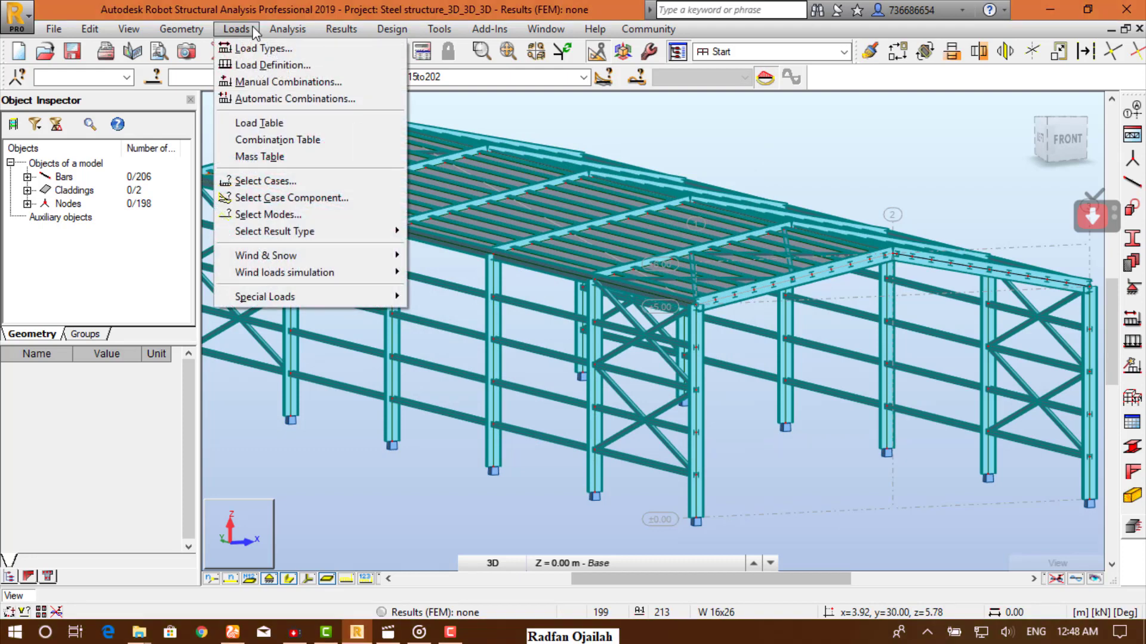
click(284, 141)
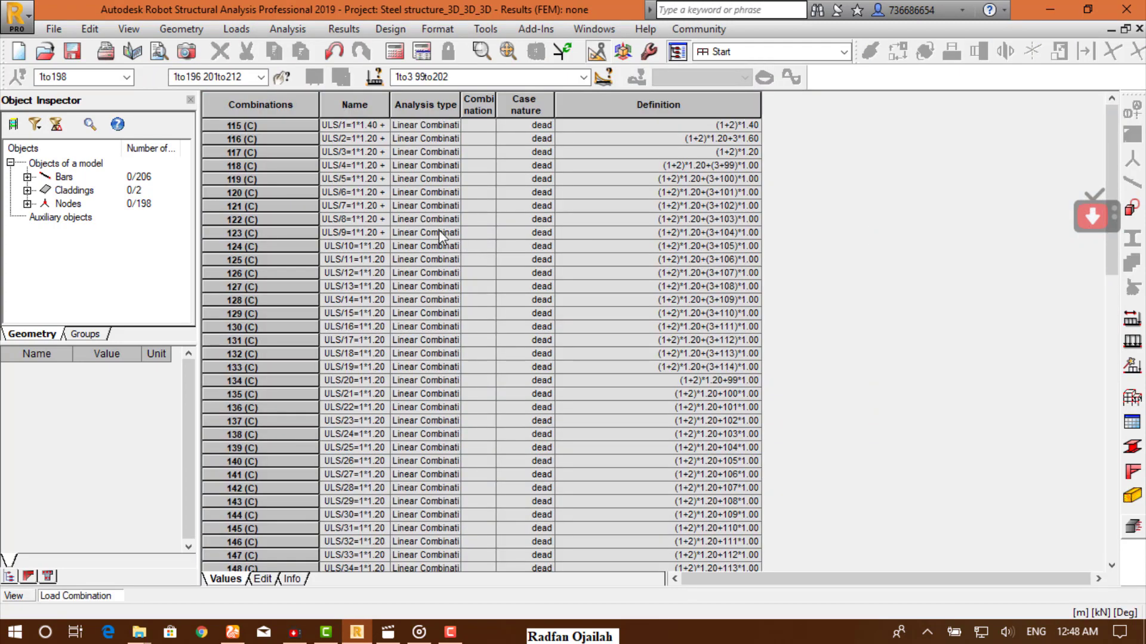
scroll(443, 234, down, 14)
scroll(442, 234, down, 5)
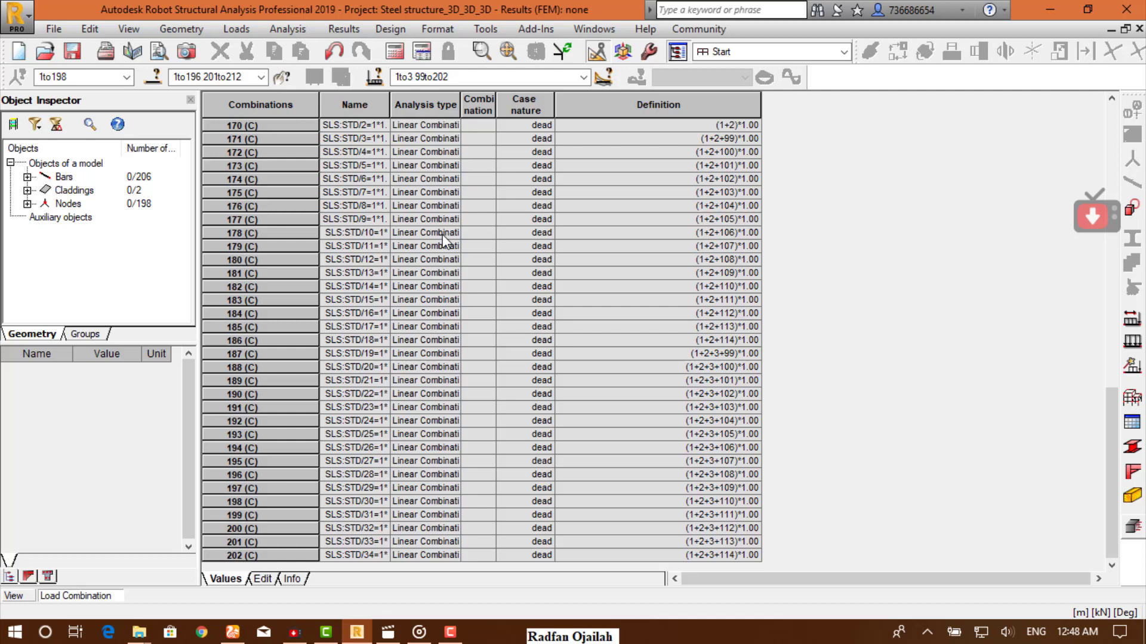
scroll(442, 234, up, 18)
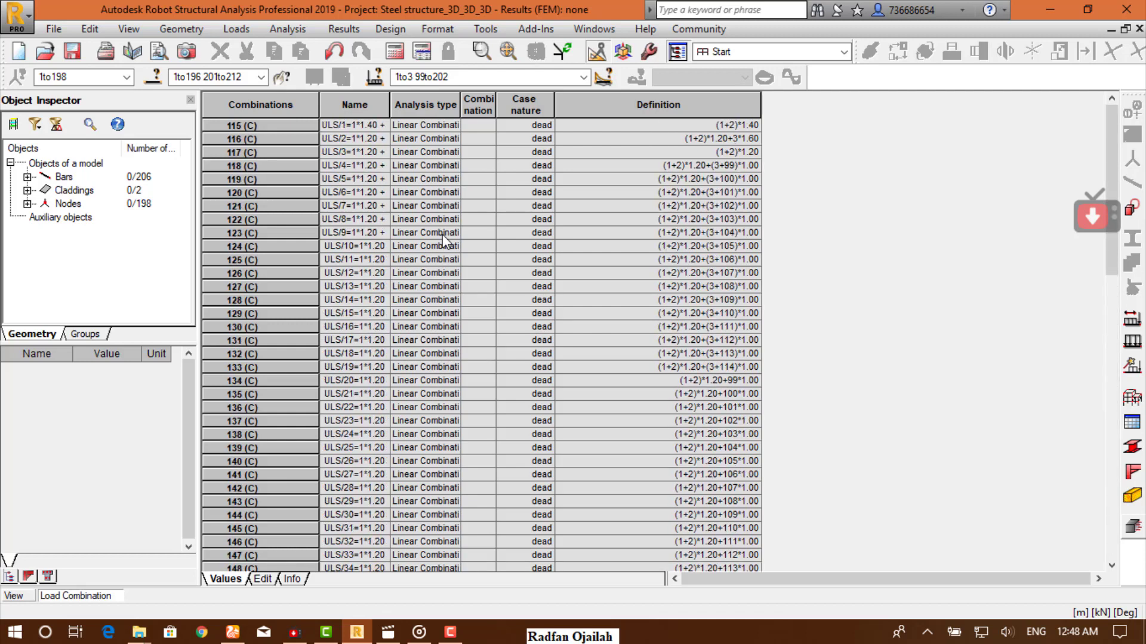
scroll(442, 234, down, 14)
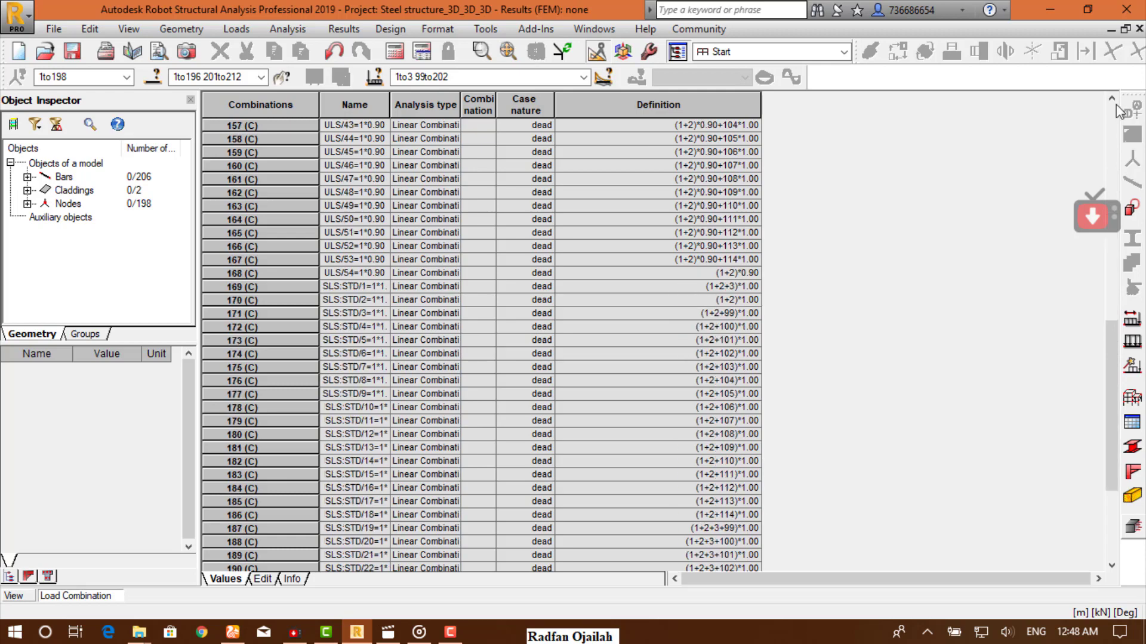
scroll(1118, 111, down, 5)
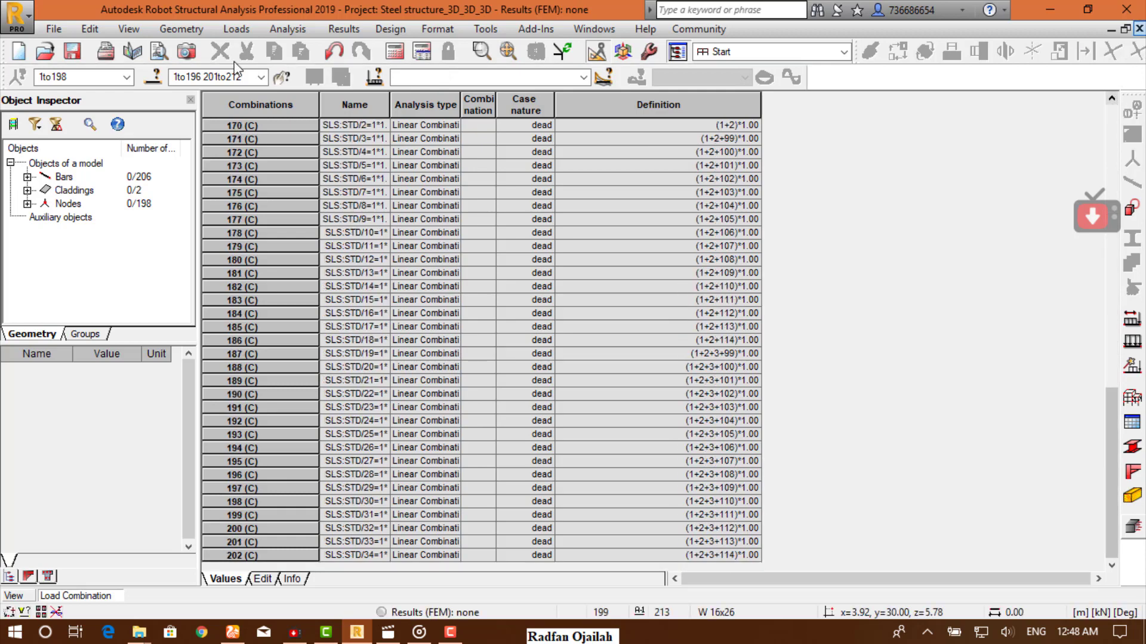
key(ctrl+Tab)
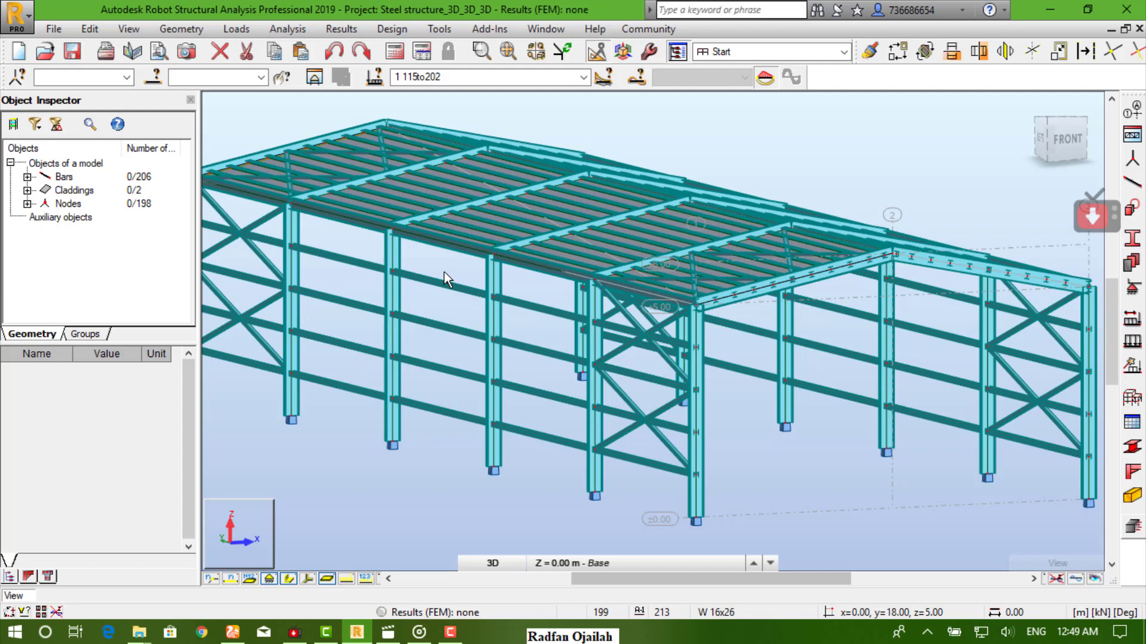
click(287, 29)
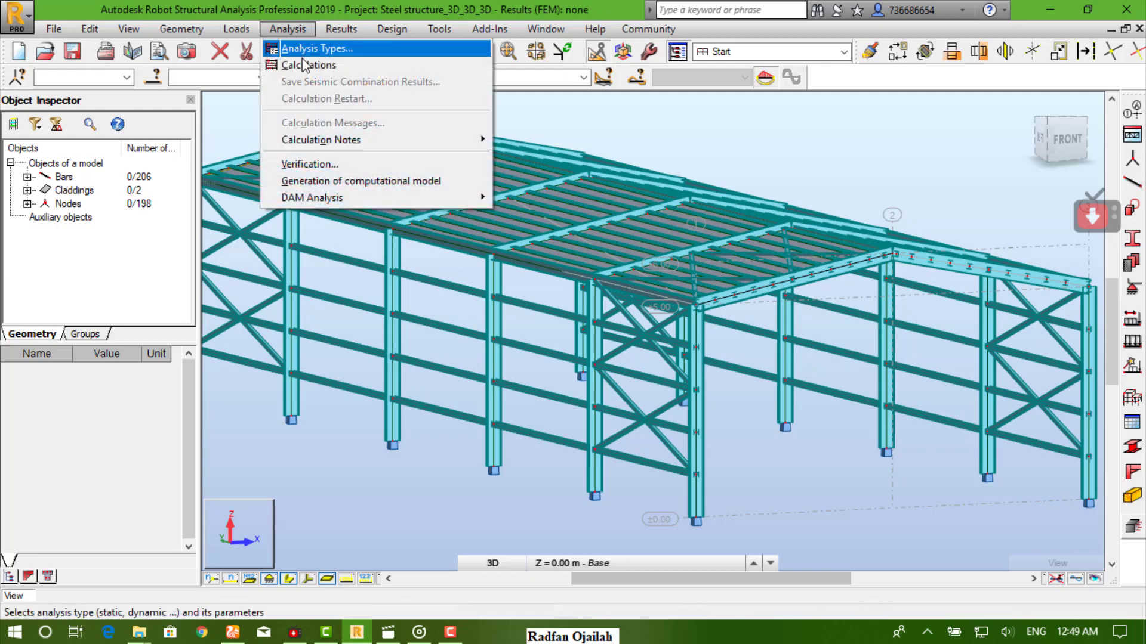
click(317, 48)
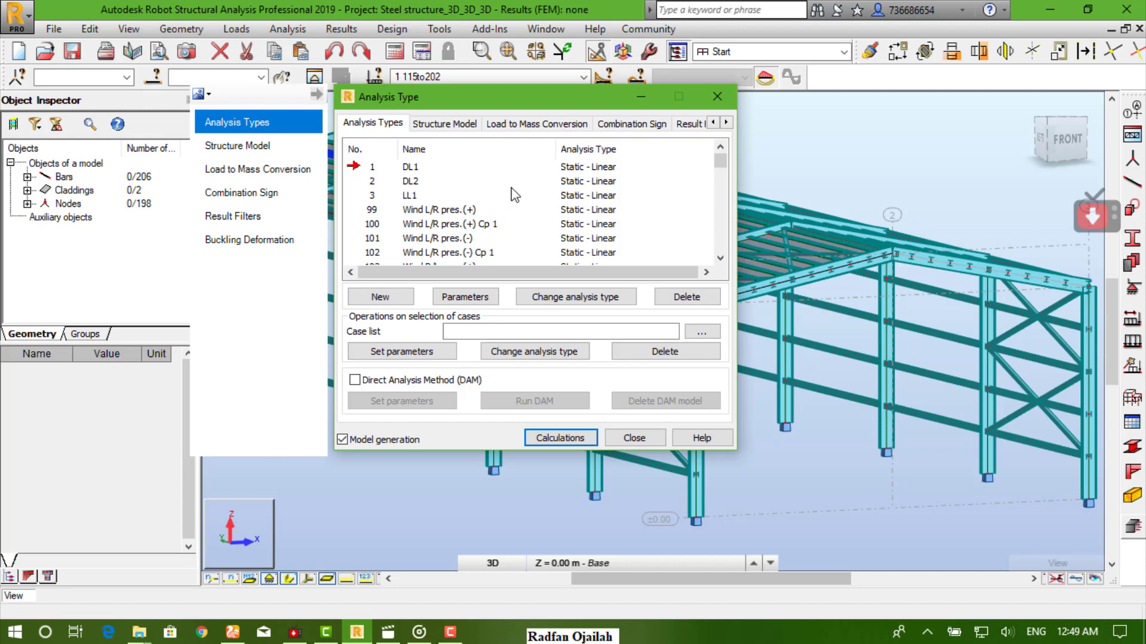
scroll(478, 208, down, 2)
scroll(478, 209, down, 3)
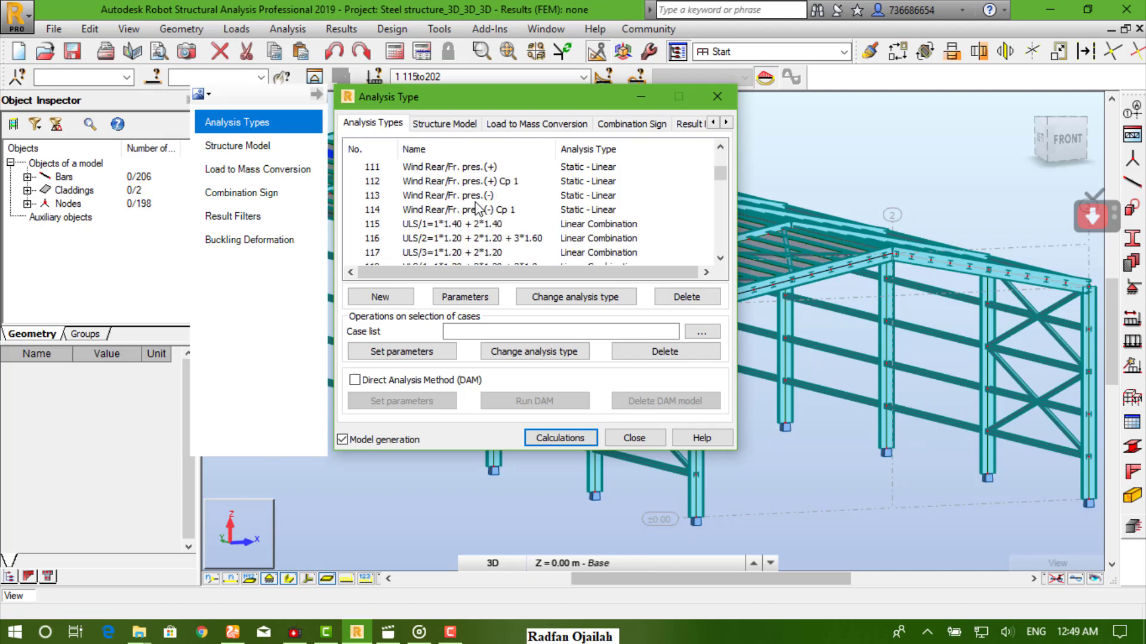
scroll(478, 209, up, 5)
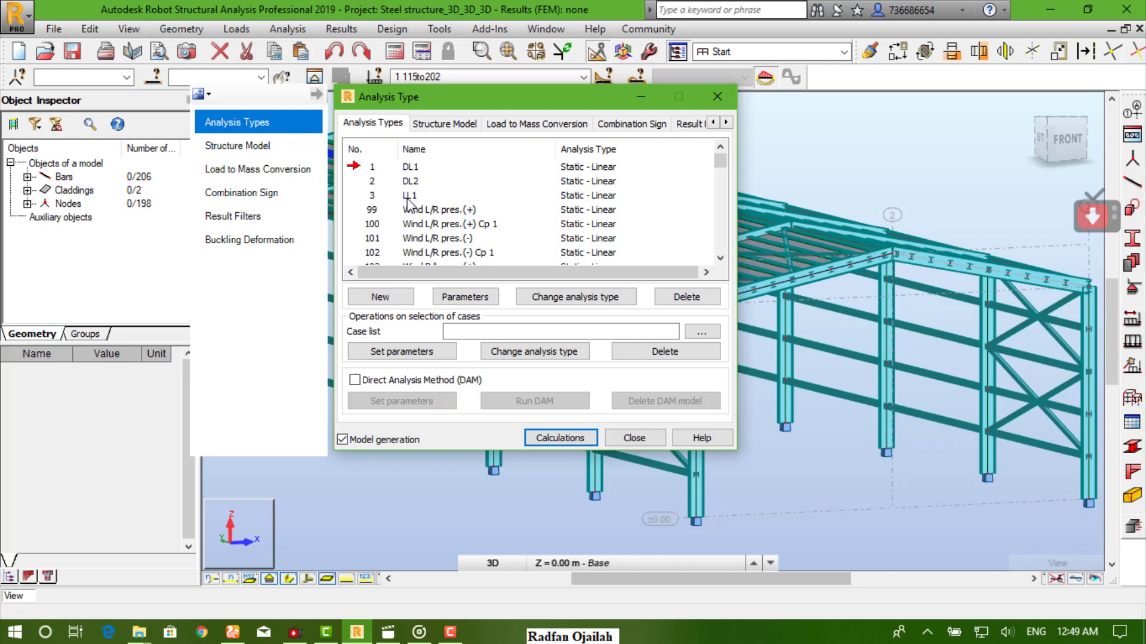
scroll(414, 203, down, 3)
scroll(394, 209, up, 3)
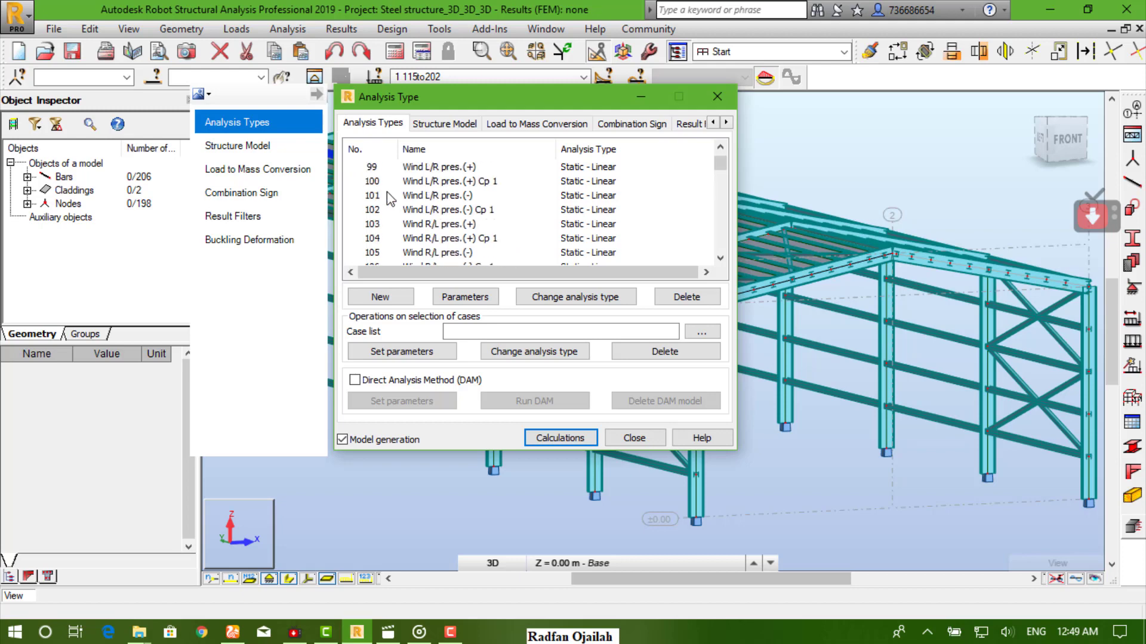
click(365, 210)
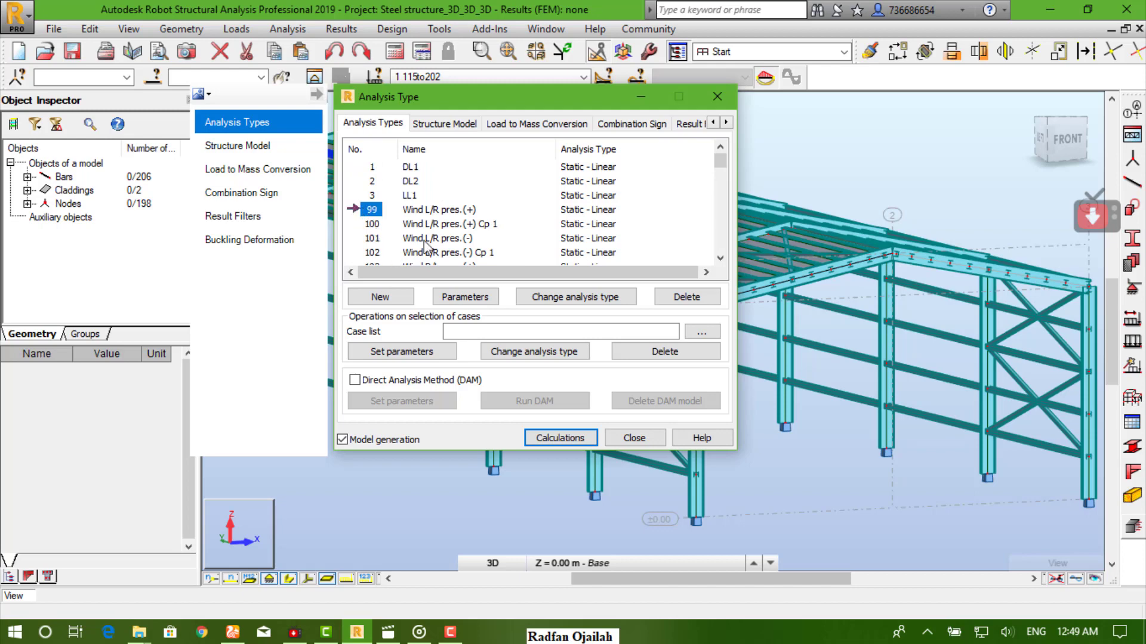
scroll(428, 241, down, 2)
scroll(480, 237, up, 2)
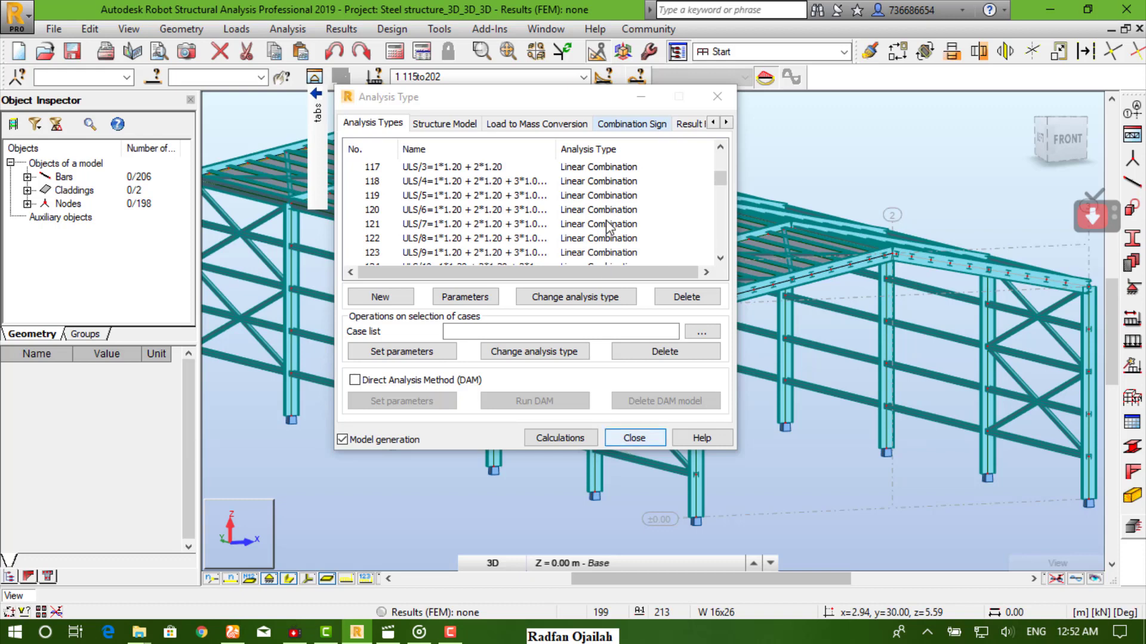
click(633, 439)
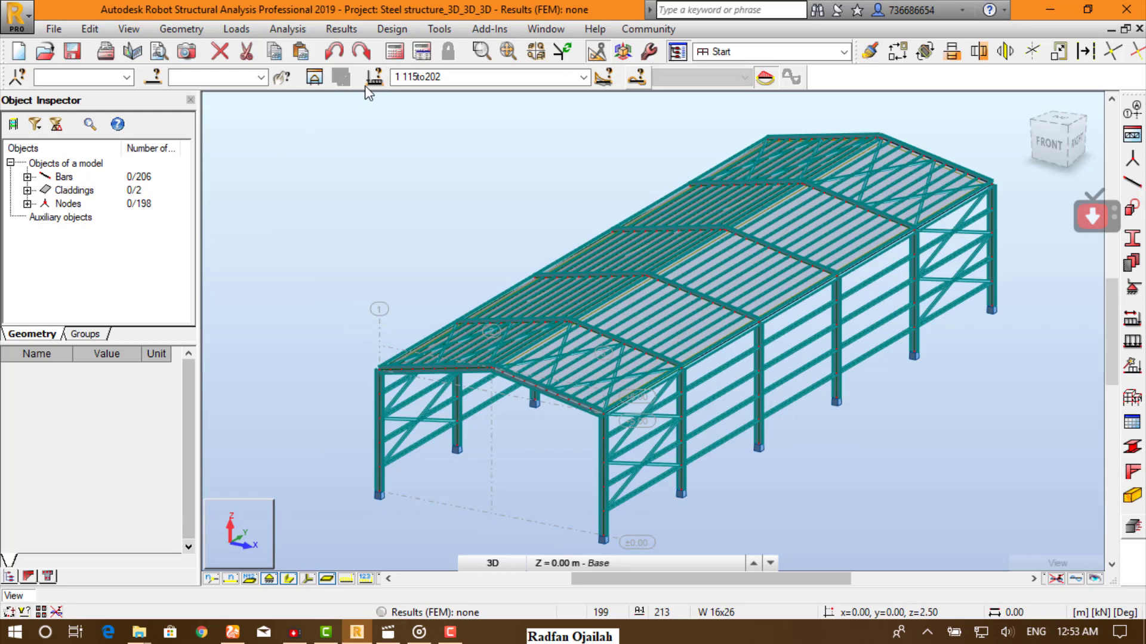
- Run the structural calculations to completion with 0 errors and 0 warnings
click(395, 53)
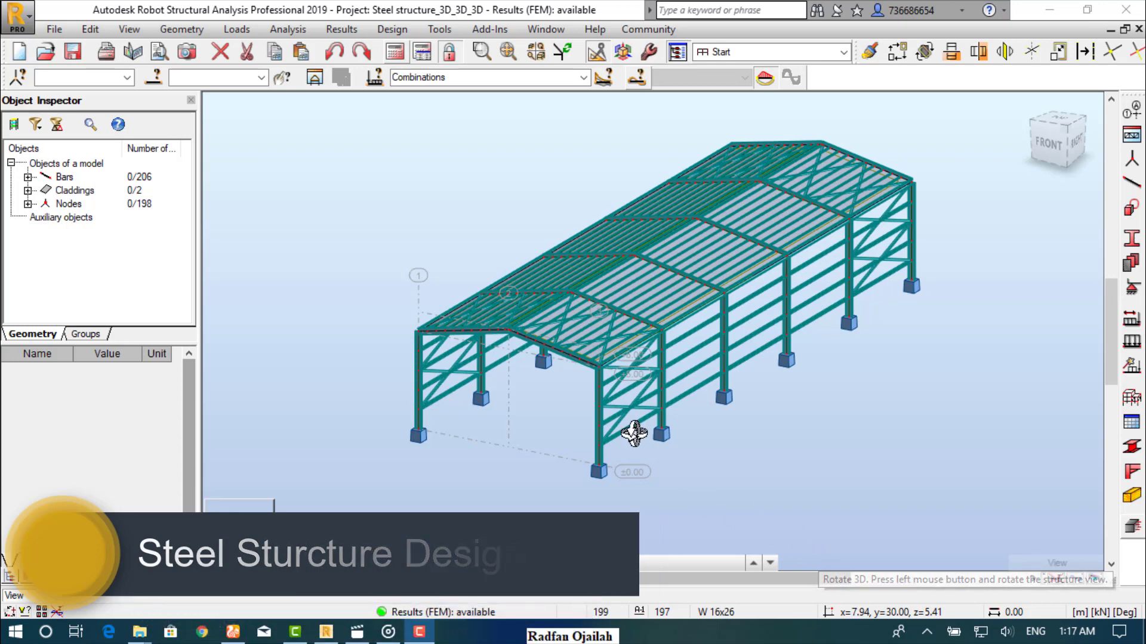
- Show Fx axial force diagrams with differentiated positive/negative values and value labels
click(341, 29)
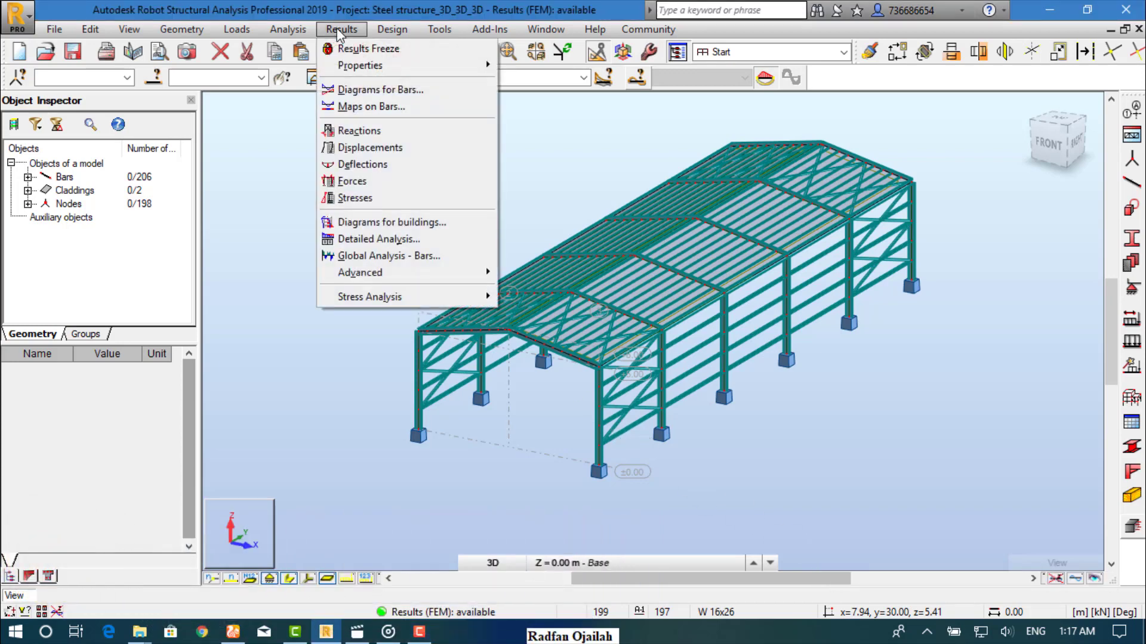
click(355, 90)
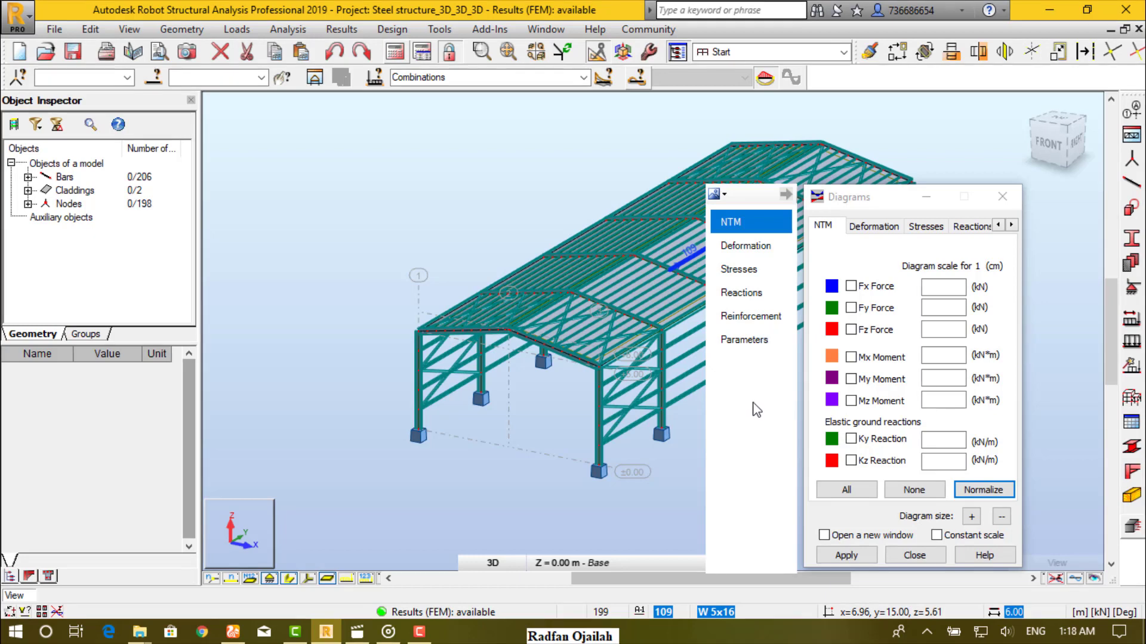
click(852, 287)
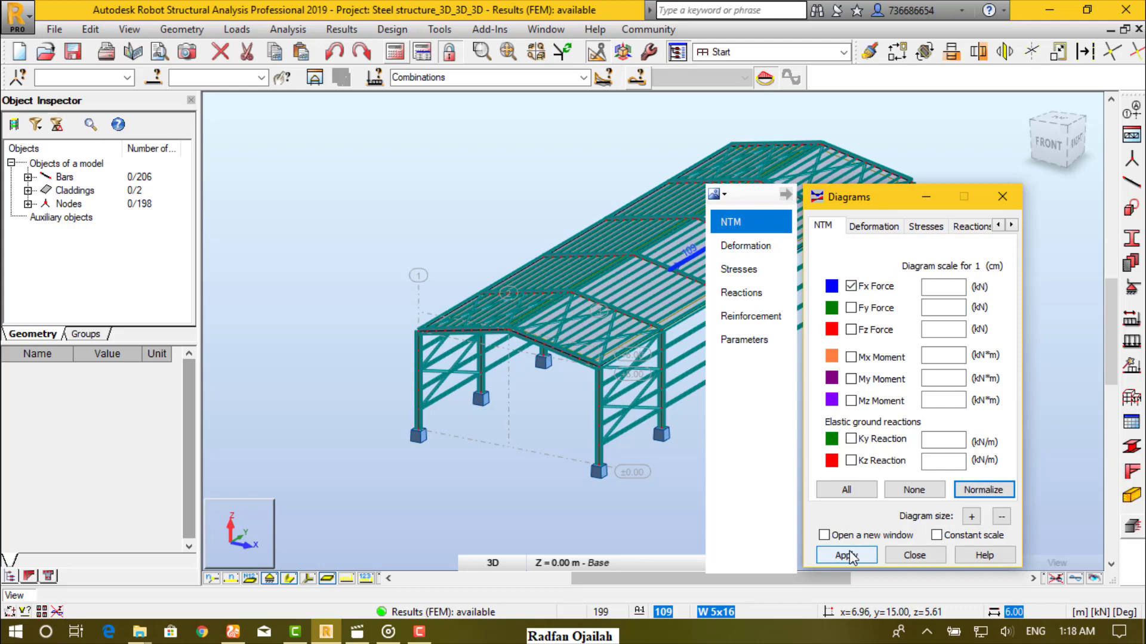
click(744, 342)
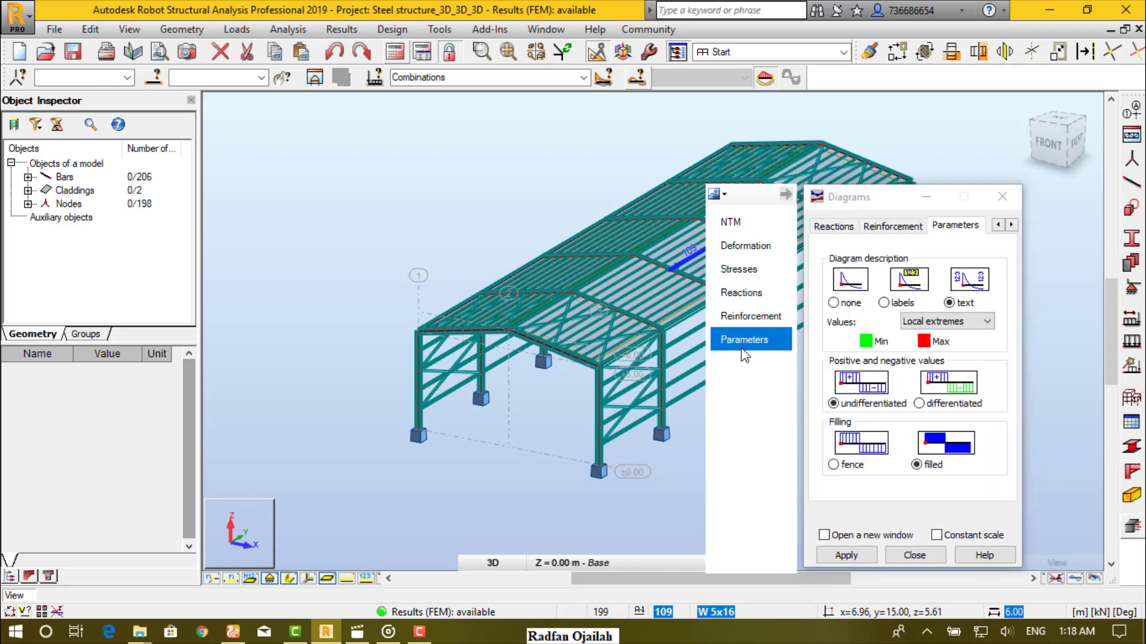
click(918, 463)
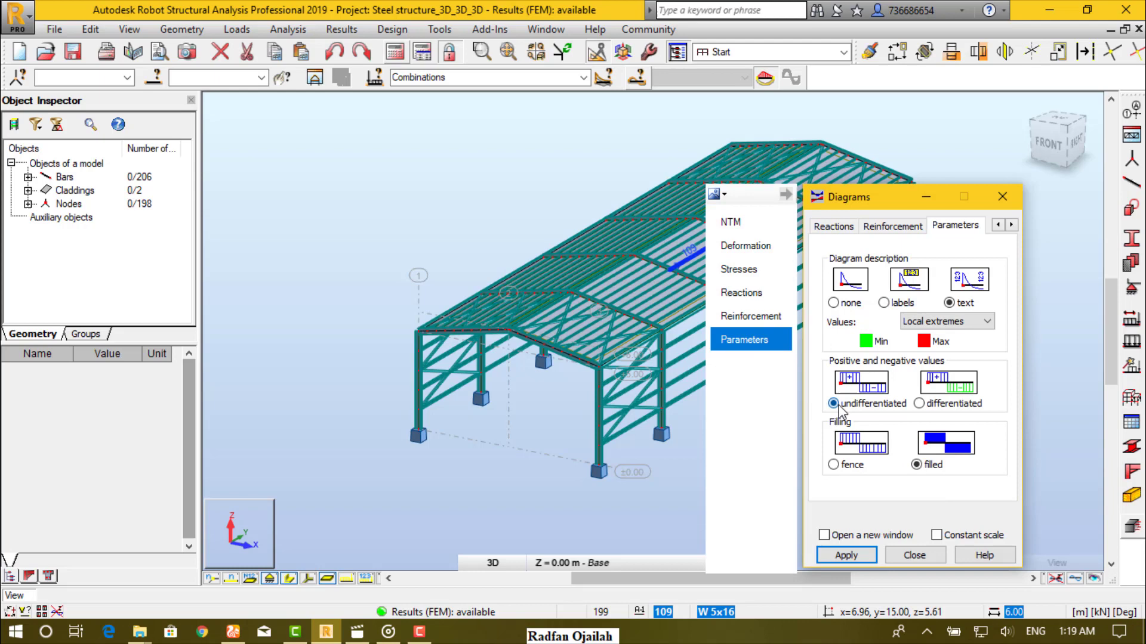
click(920, 405)
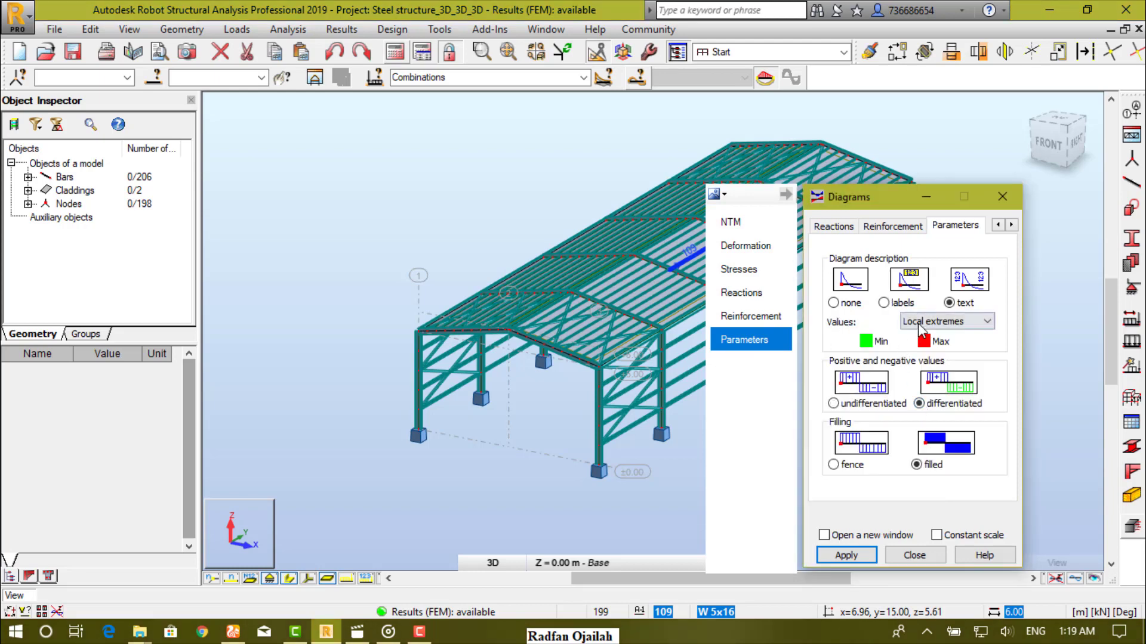
click(884, 302)
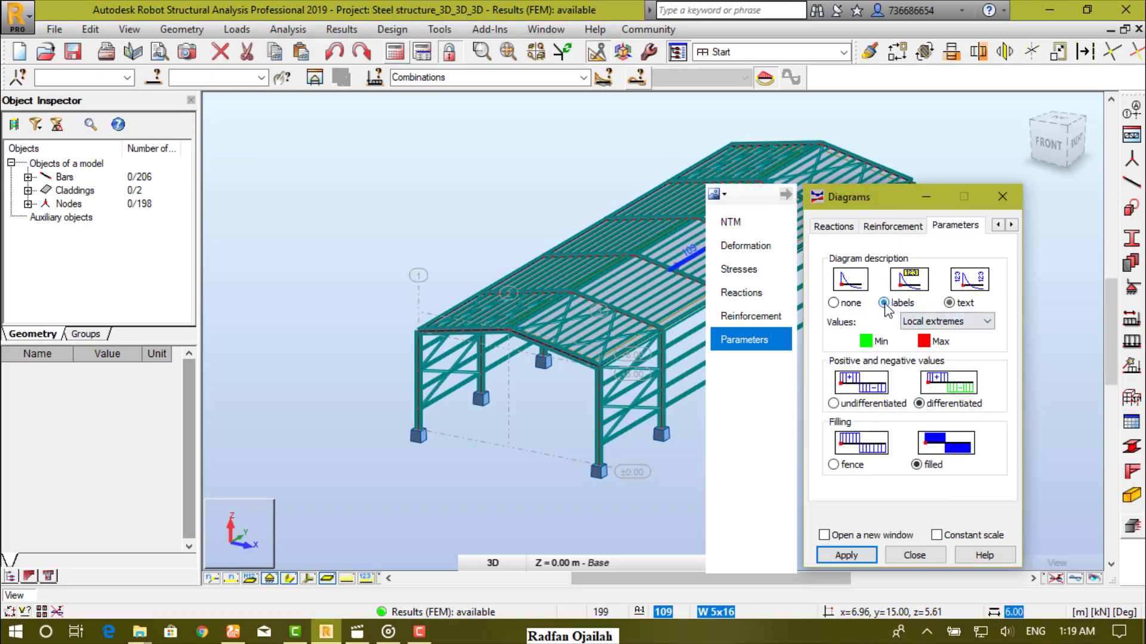
click(833, 558)
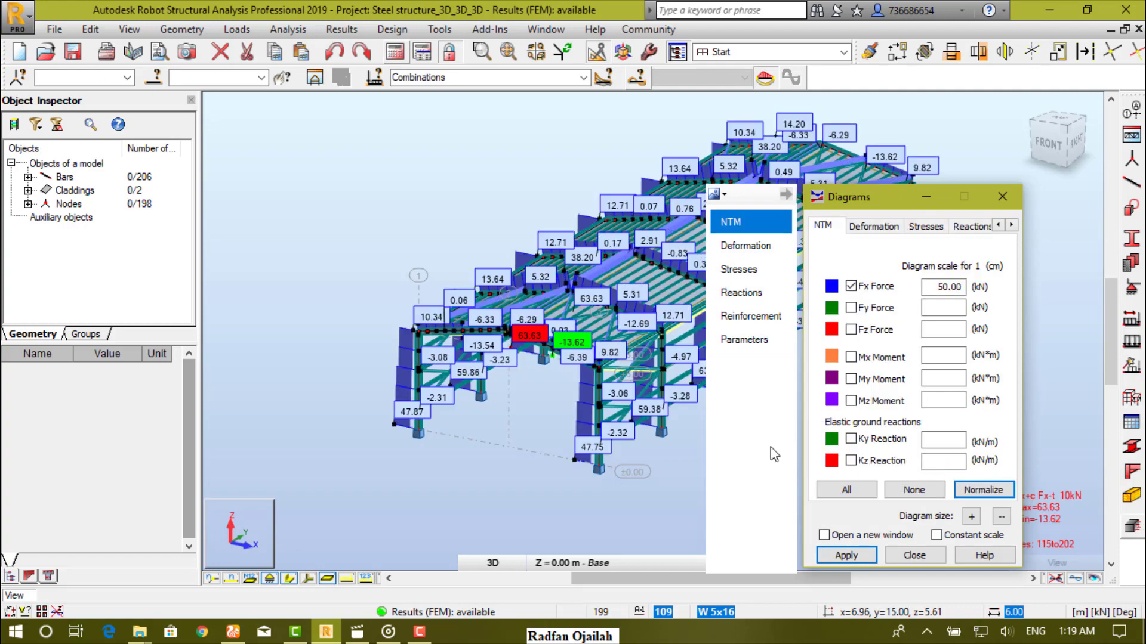
- Switch to the front view and redraw the Fx force diagrams
click(1055, 146)
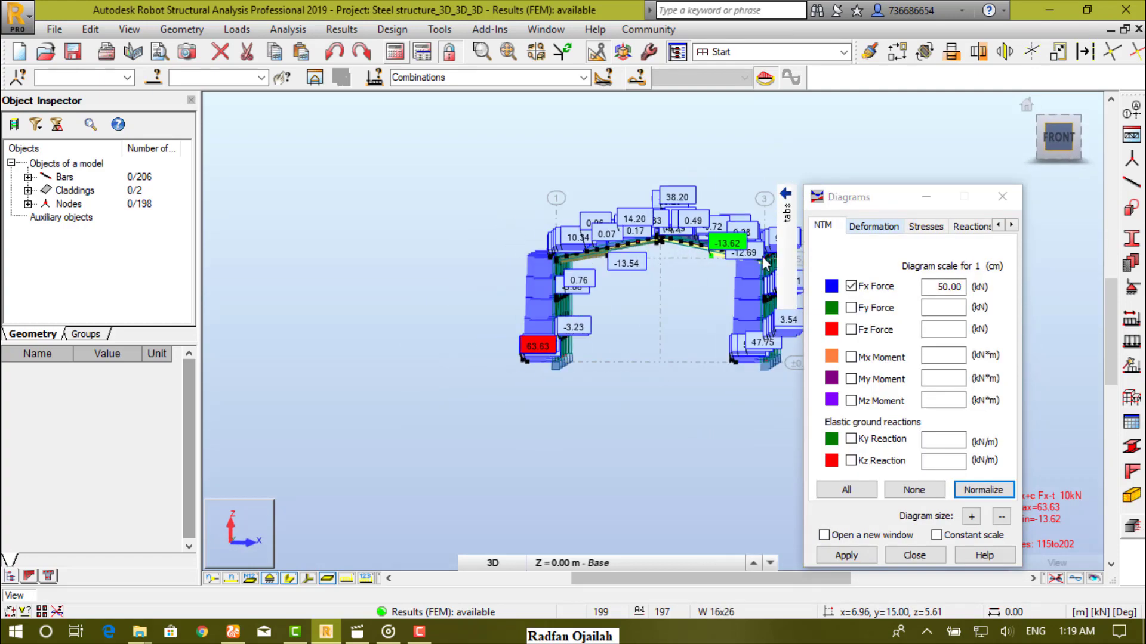
click(973, 501)
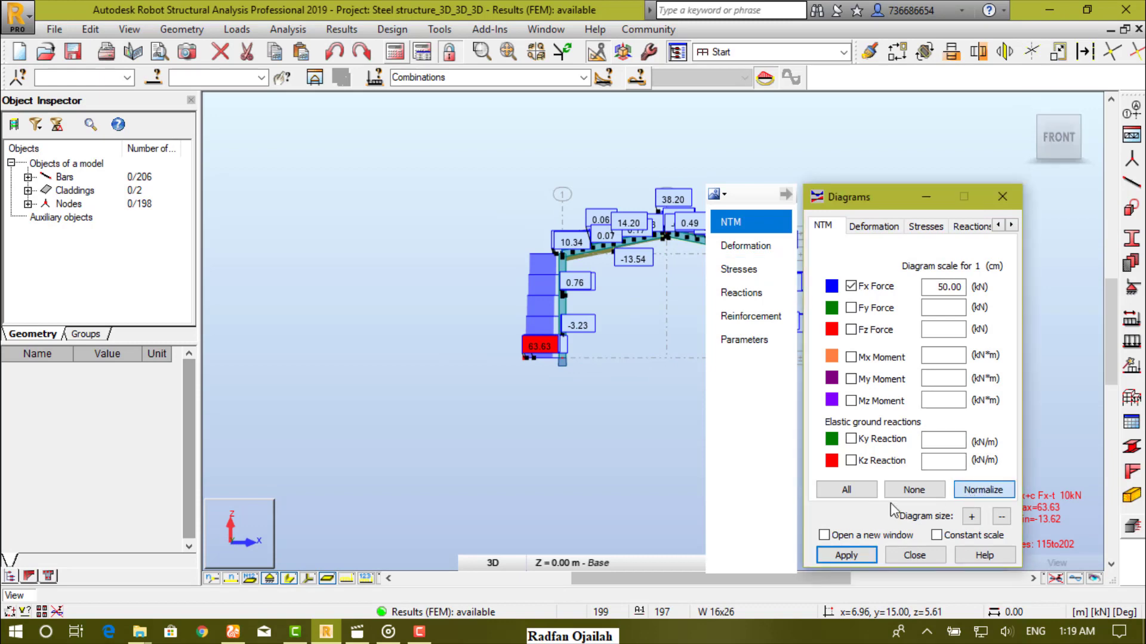
click(833, 556)
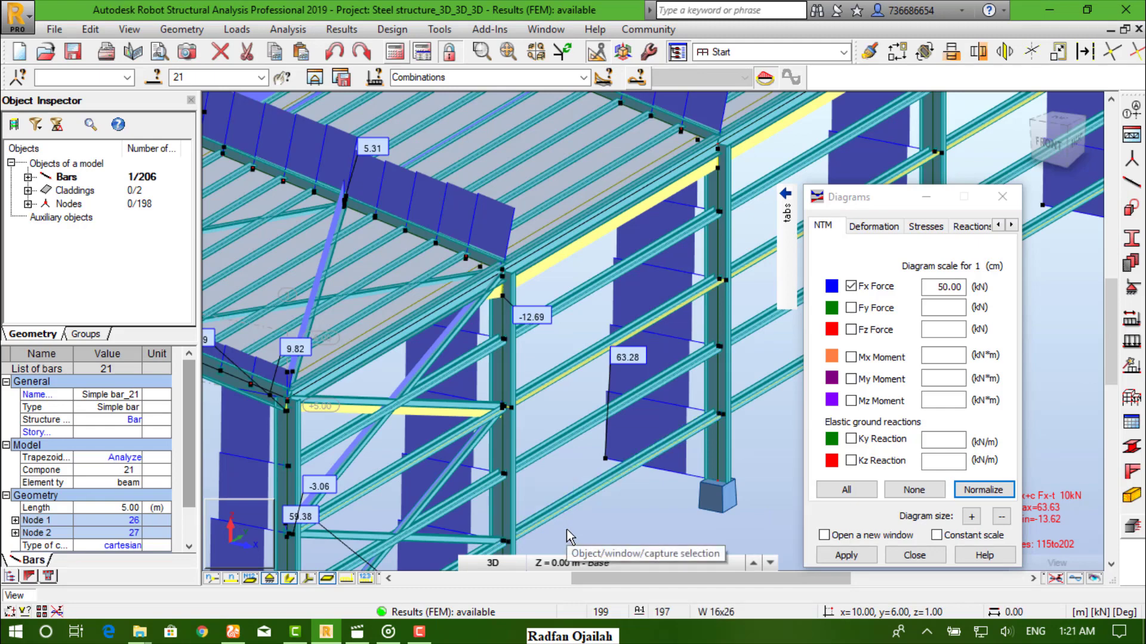
- Hide bar section shapes and roof panel fills, then zoom out over the frame
click(290, 579)
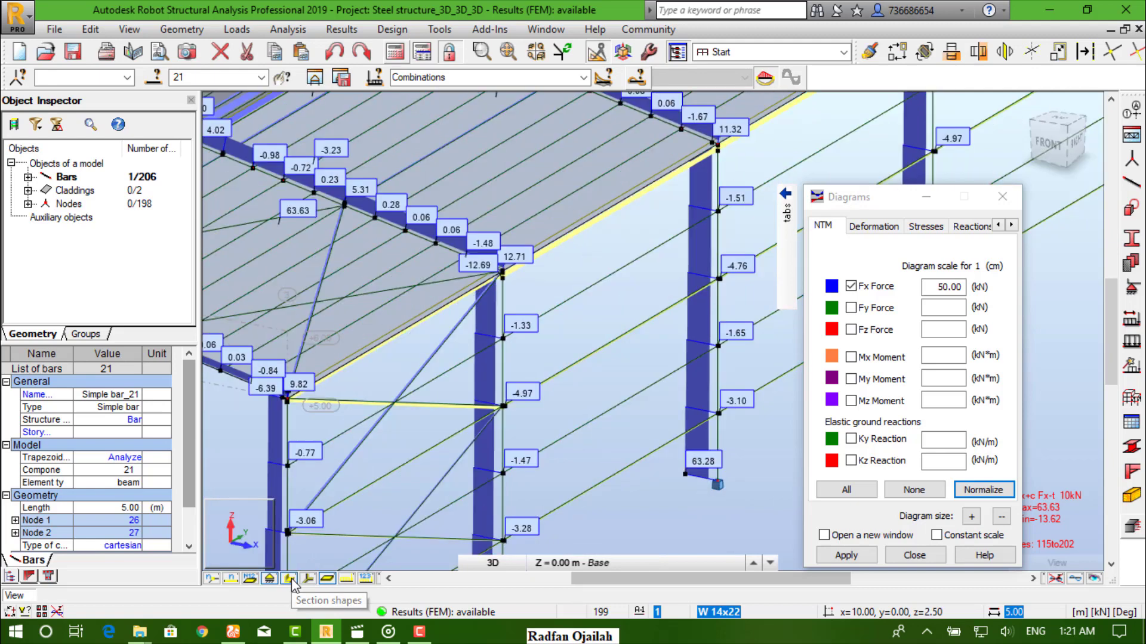
click(327, 579)
scroll(807, 399, down, 3)
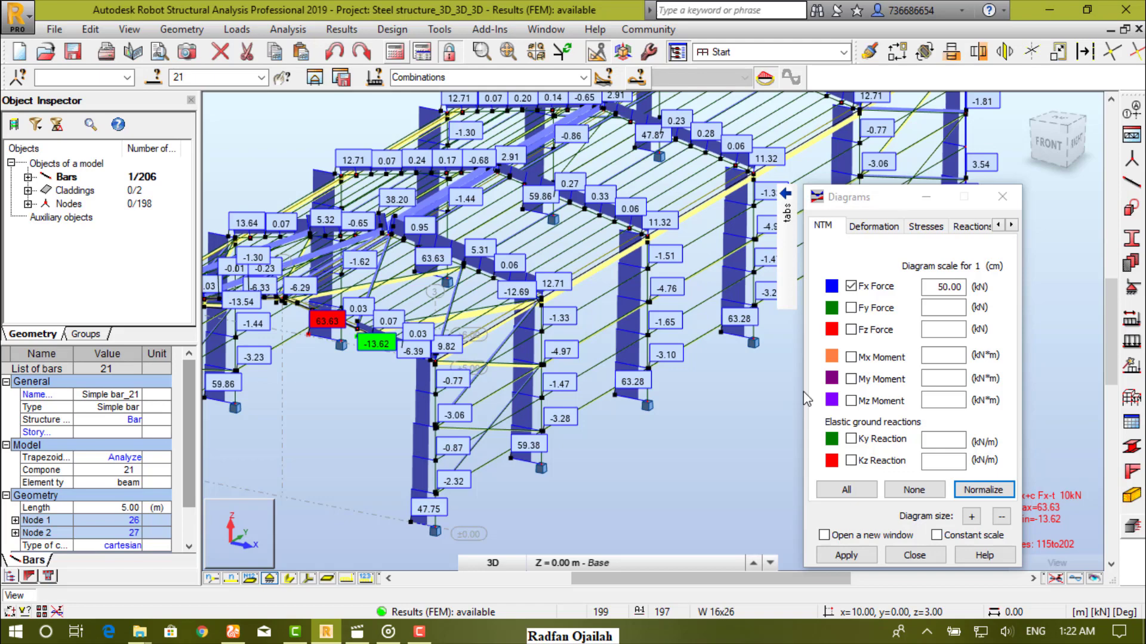
- Replace the Fx force diagram with the My bending moment diagram
click(851, 379)
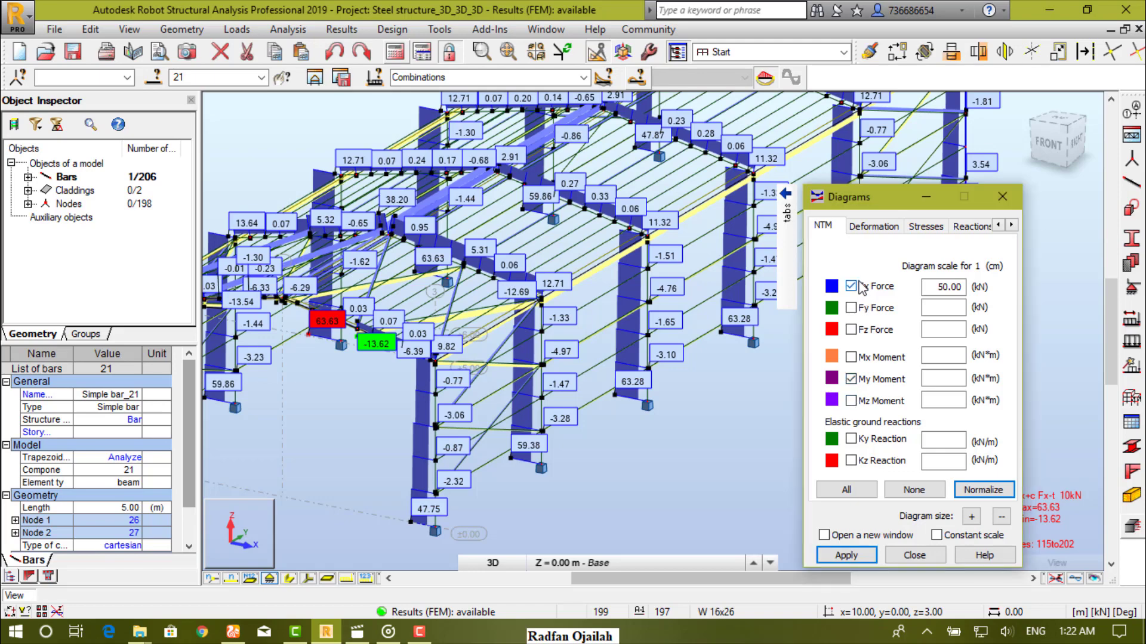
click(853, 288)
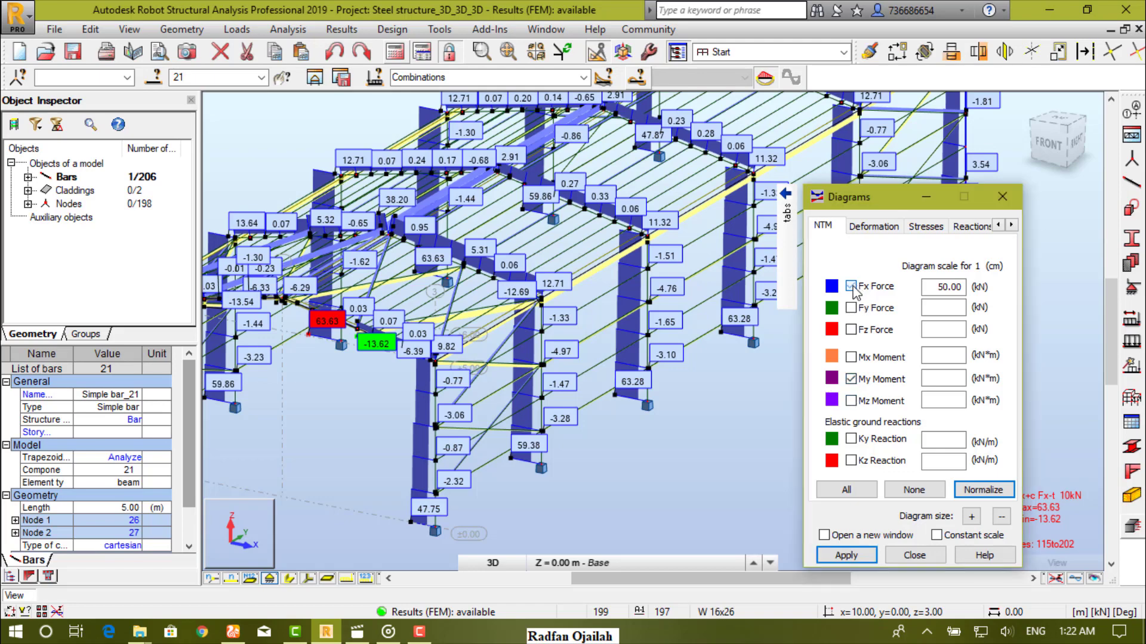
click(845, 555)
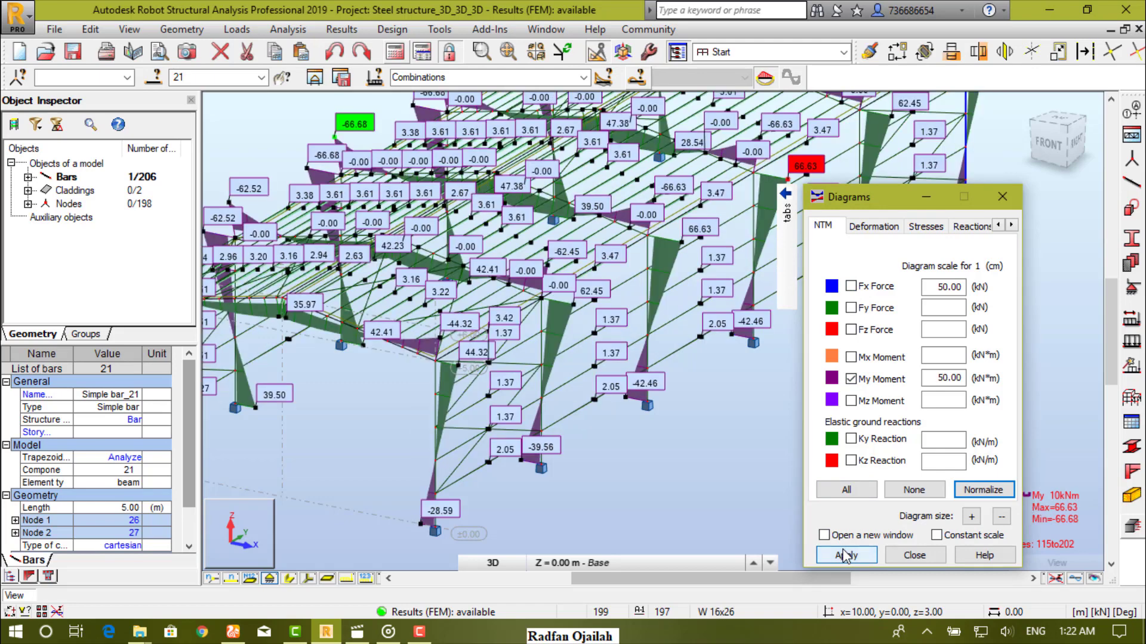
scroll(643, 360, up, 6)
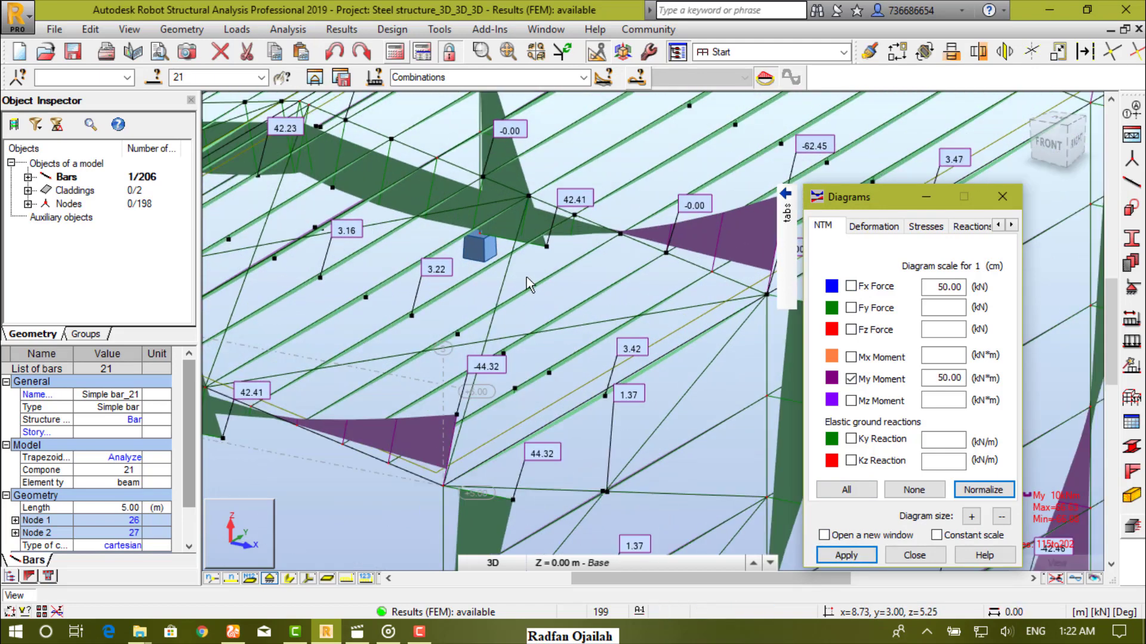
scroll(526, 277, down, 6)
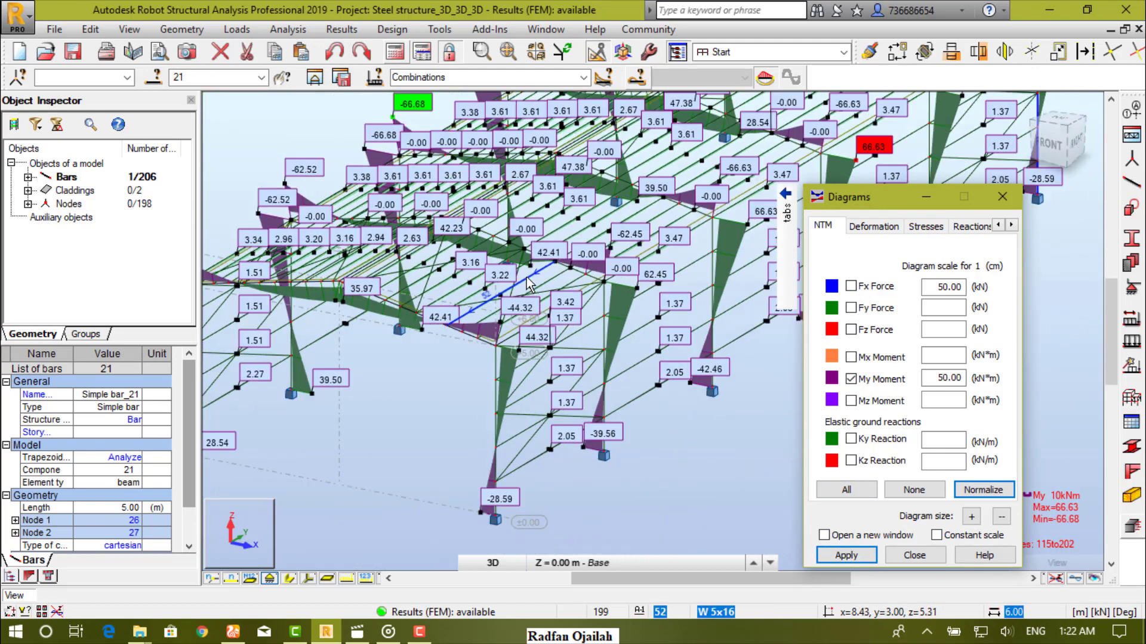
- Show the My moment diagrams (66.63 / -66.68 kNm) on the front elevation
click(1050, 143)
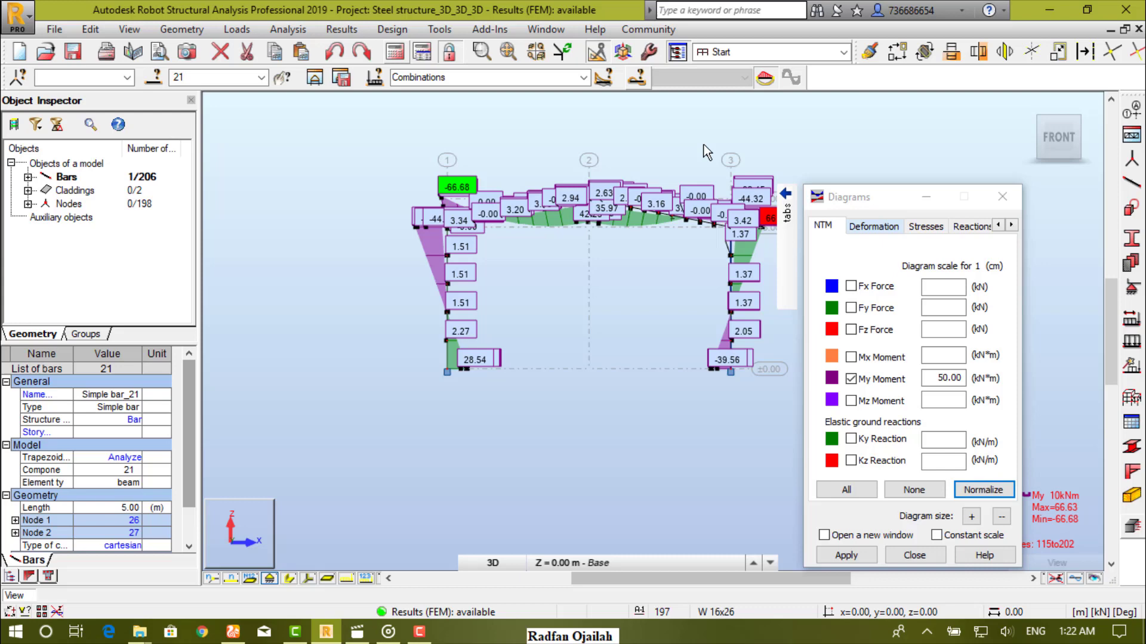
scroll(703, 145, up, 2)
click(853, 557)
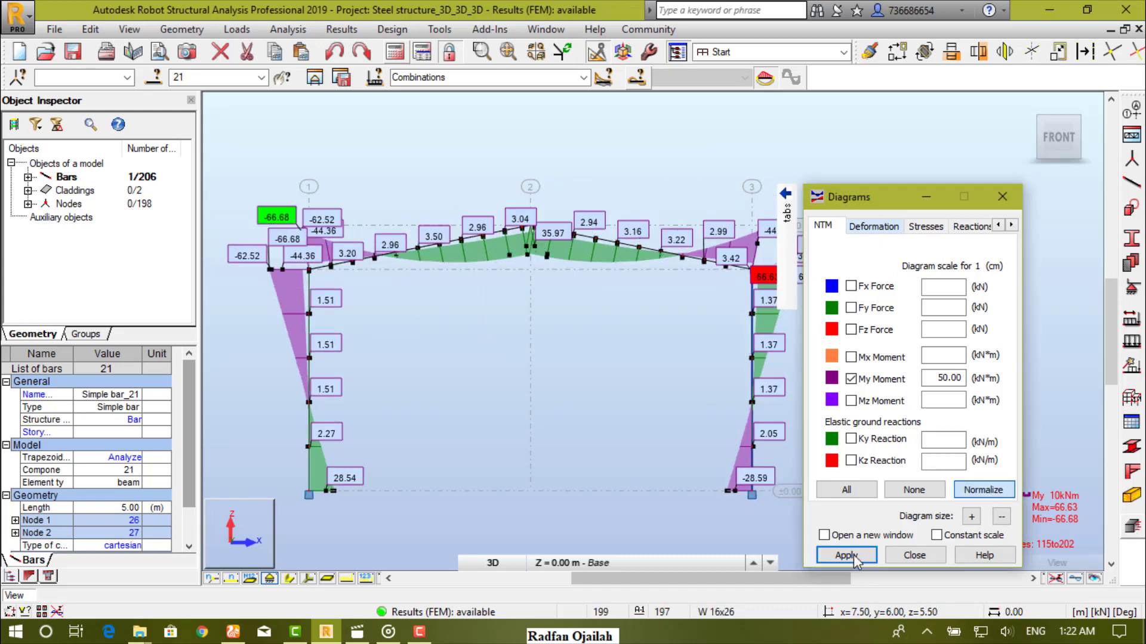
scroll(580, 356, up, 1)
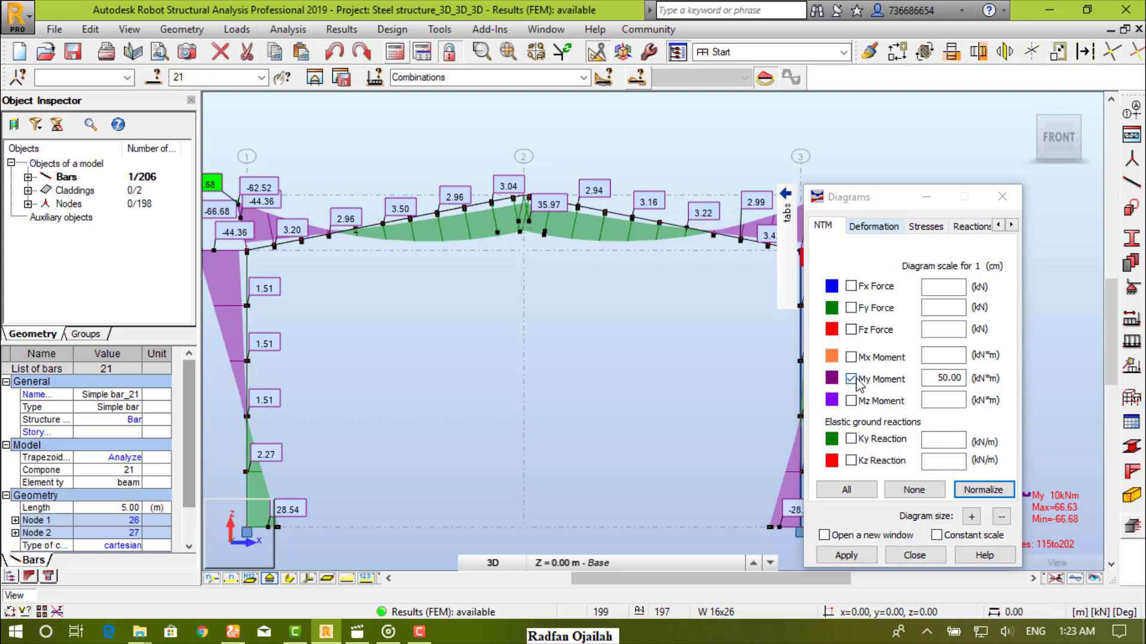
- Swap My moments for FZ reactions with linear-support diagrams and value descriptions
click(851, 379)
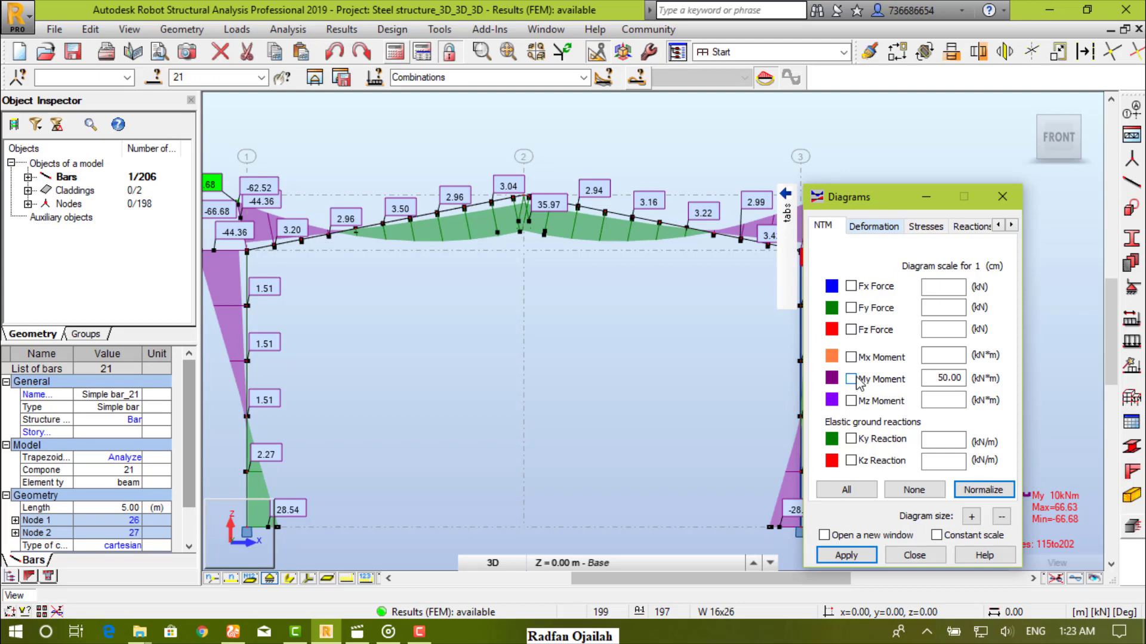
mouse_move(792, 284)
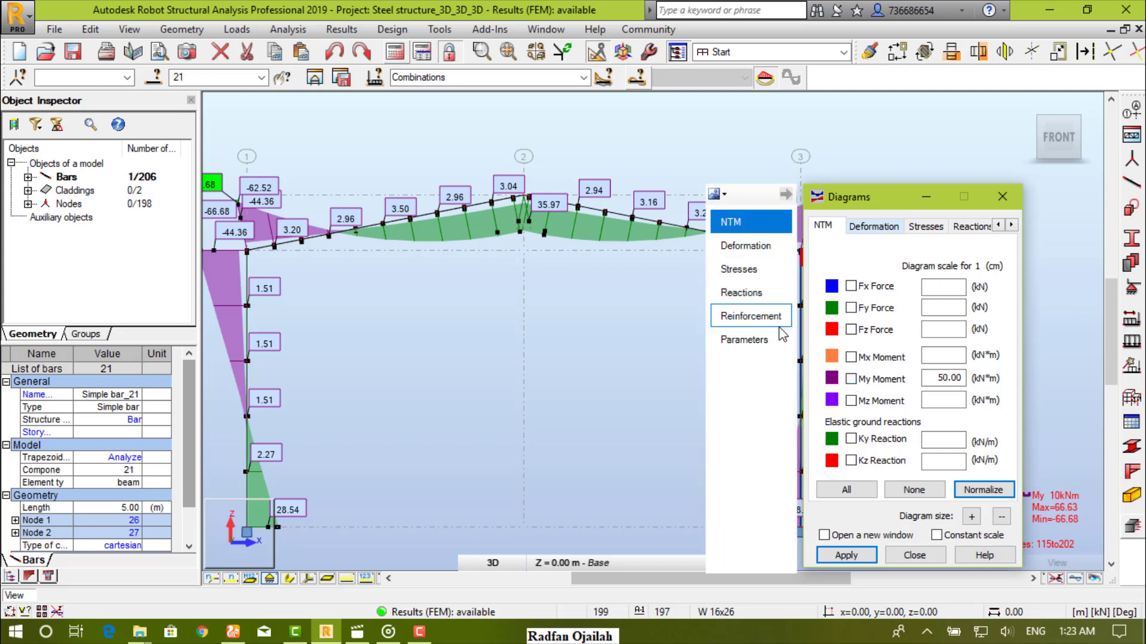
click(769, 302)
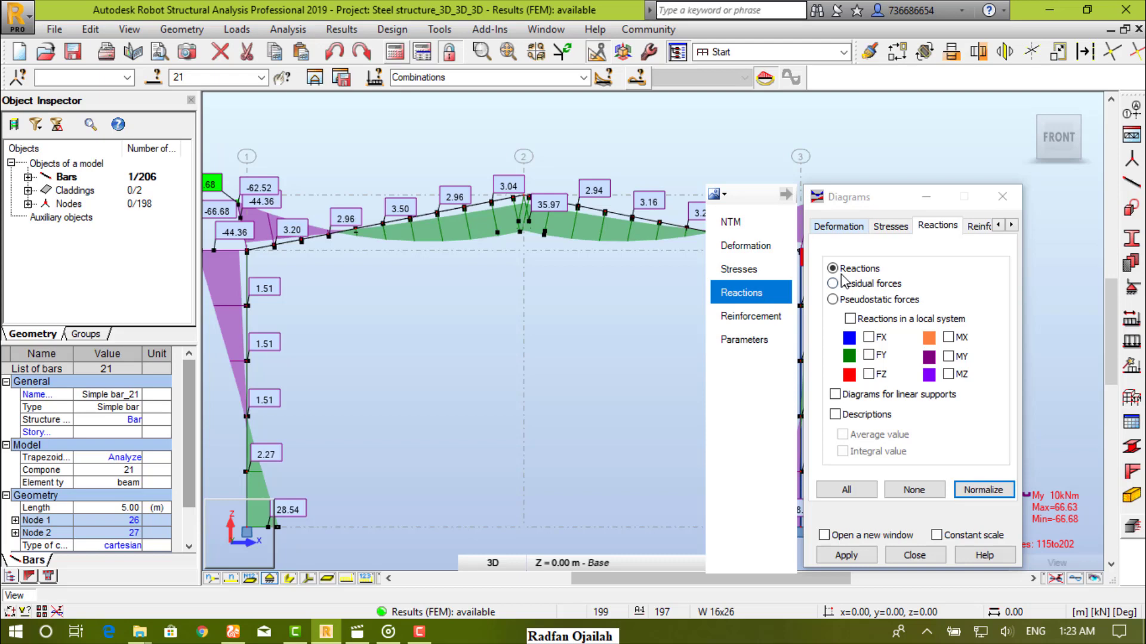
click(742, 224)
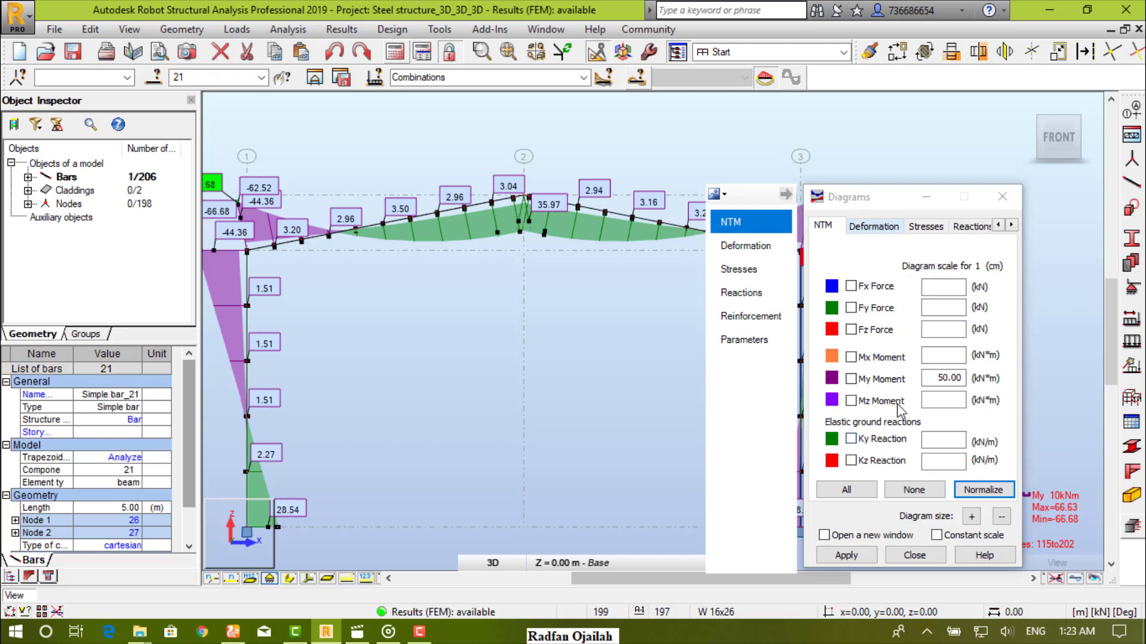
click(767, 291)
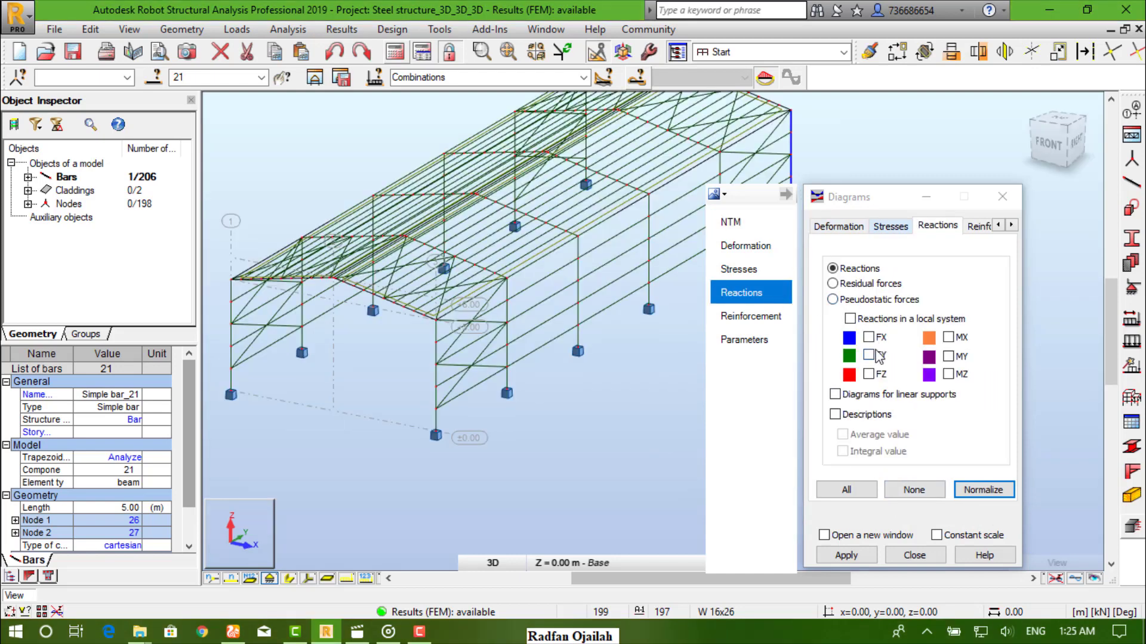
click(869, 374)
click(835, 394)
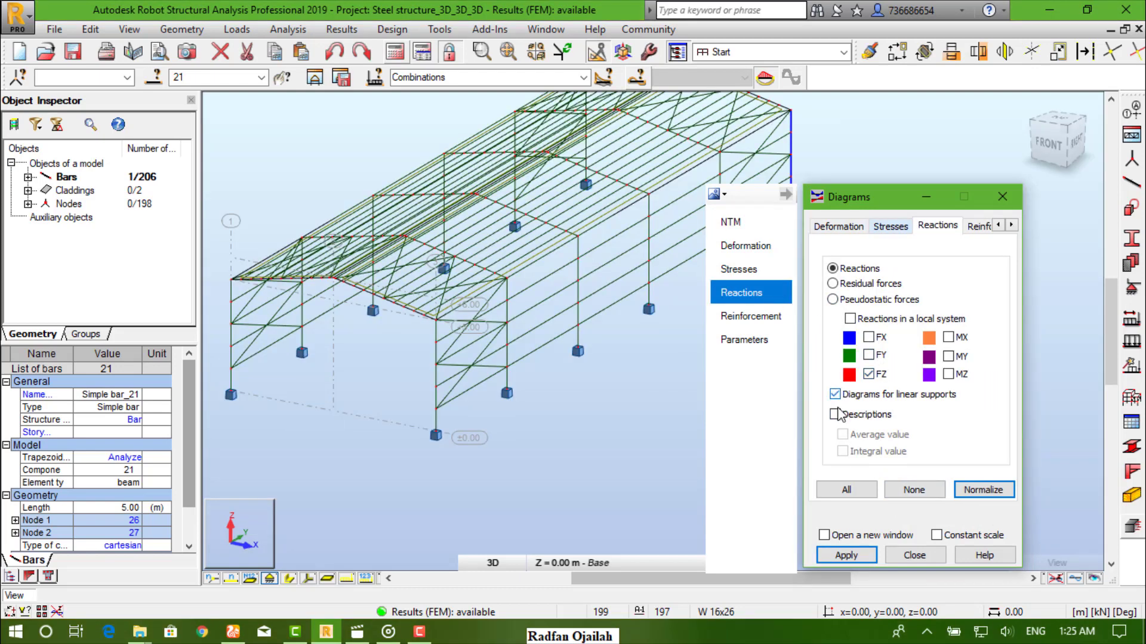
click(835, 414)
click(834, 556)
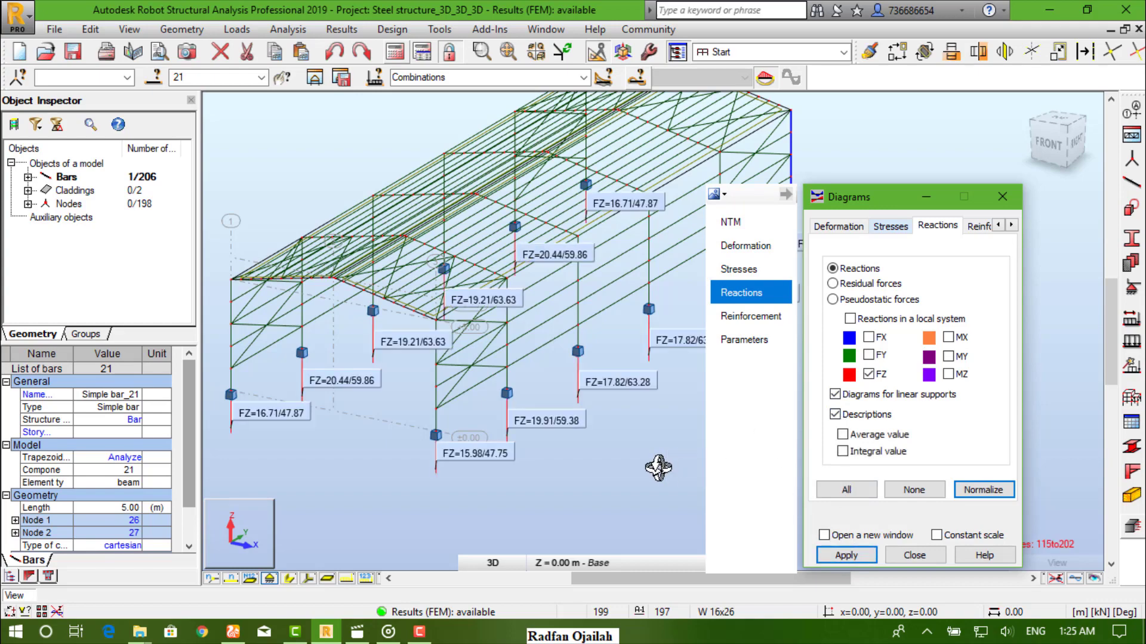
- Zoom and rotate the 3D view to read the FZ labels at all twelve base supports
scroll(464, 484, up, 3)
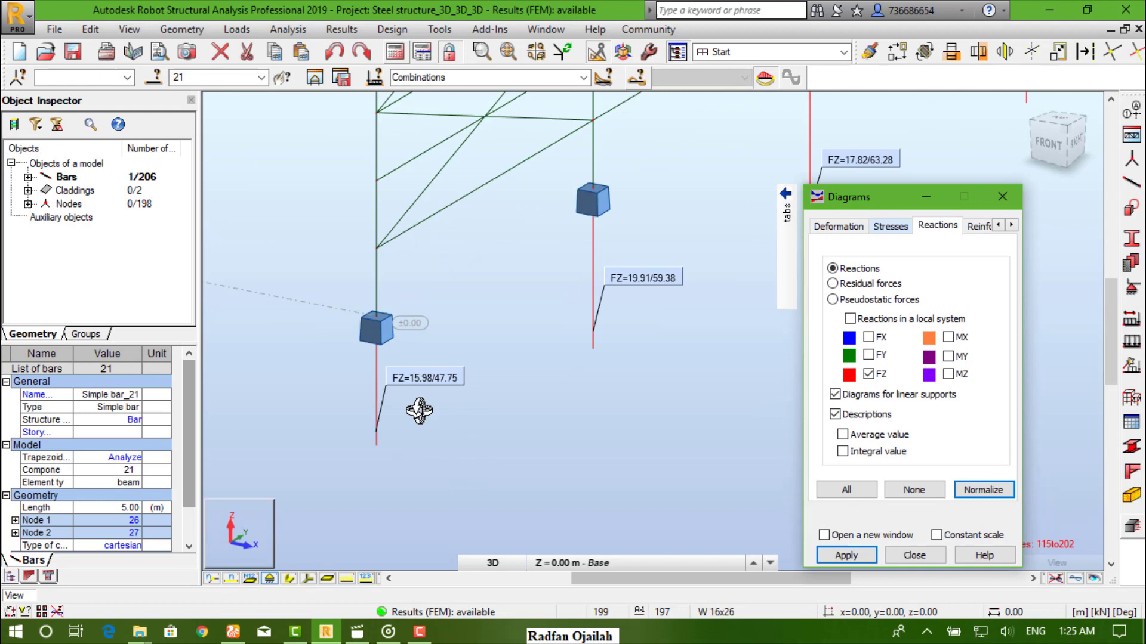
scroll(417, 413, down, 3)
scroll(389, 384, up, 3)
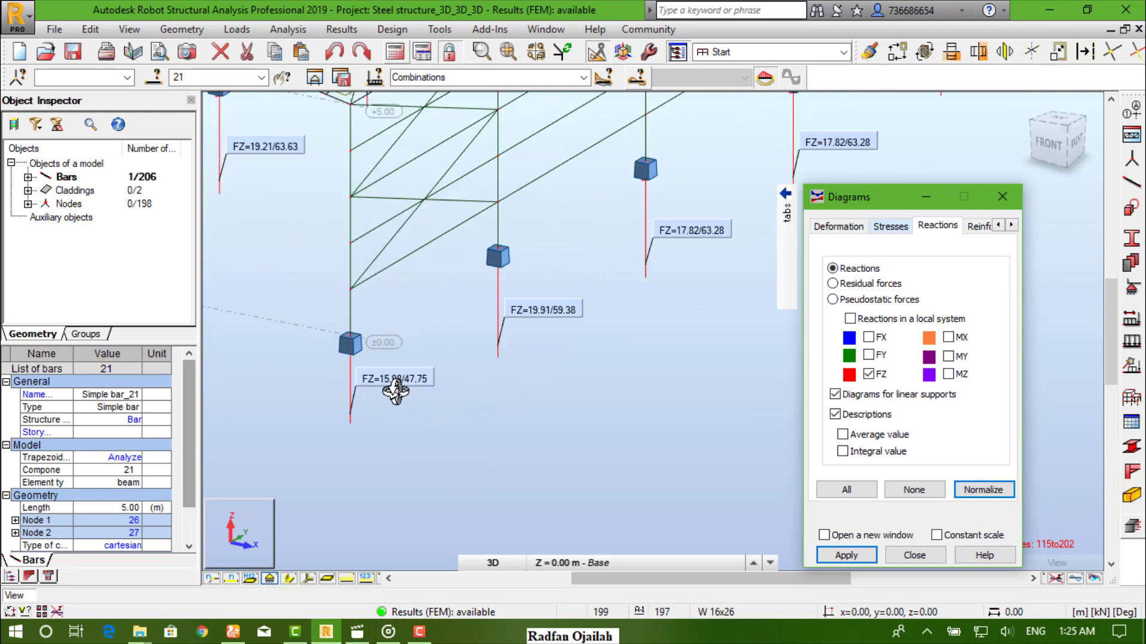
scroll(340, 366, down, 1)
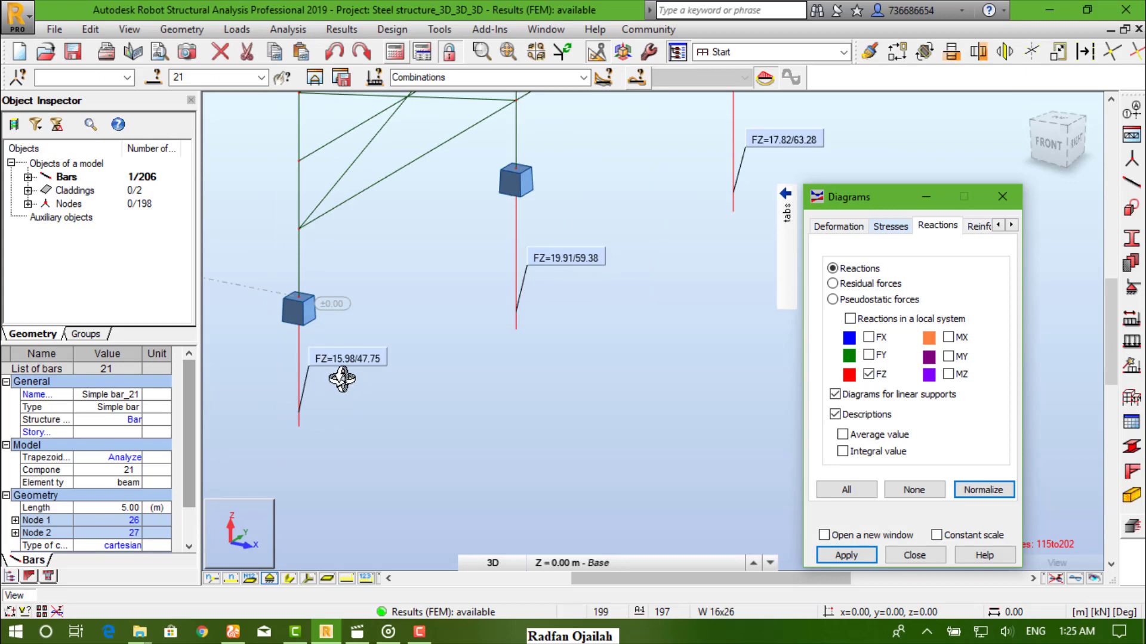
drag(342, 378, 321, 395)
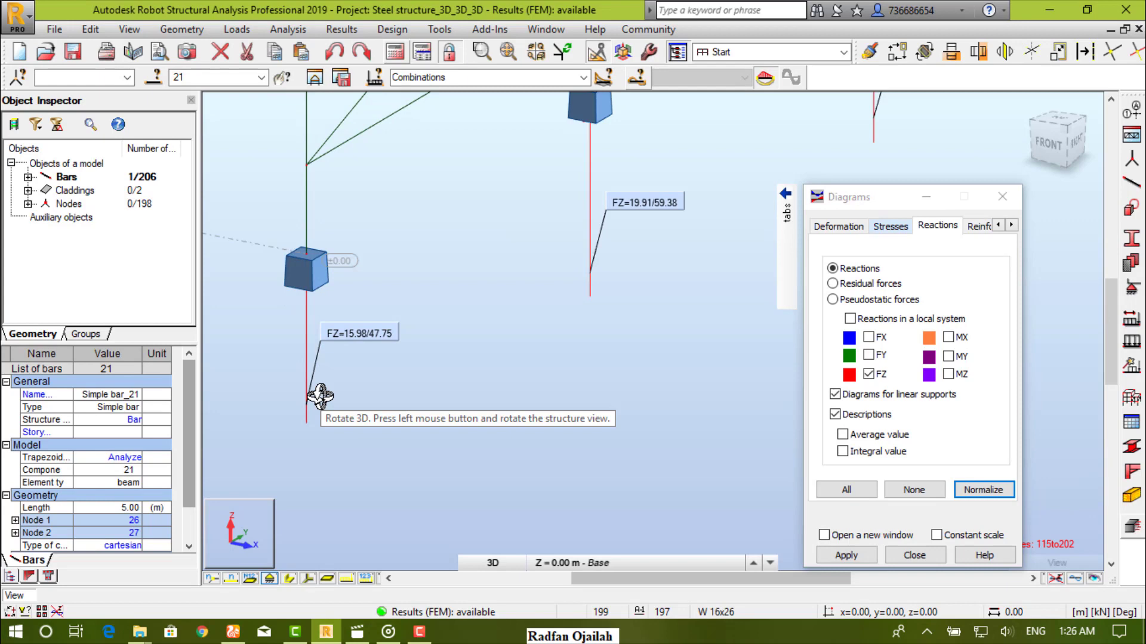
scroll(320, 403, down, 2)
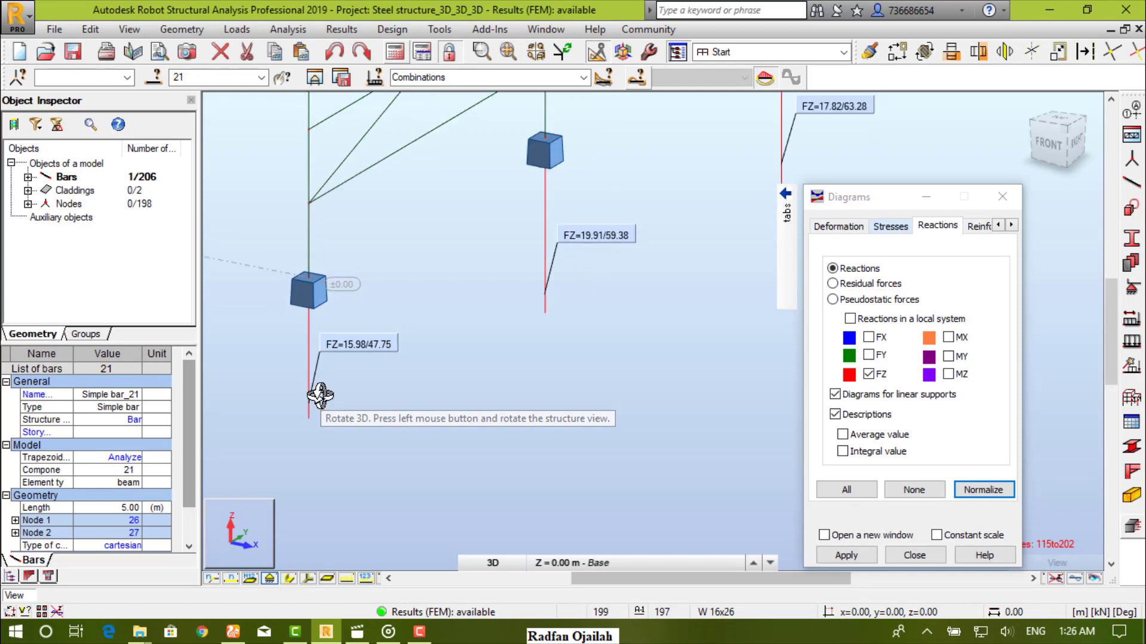
scroll(289, 394, down, 4)
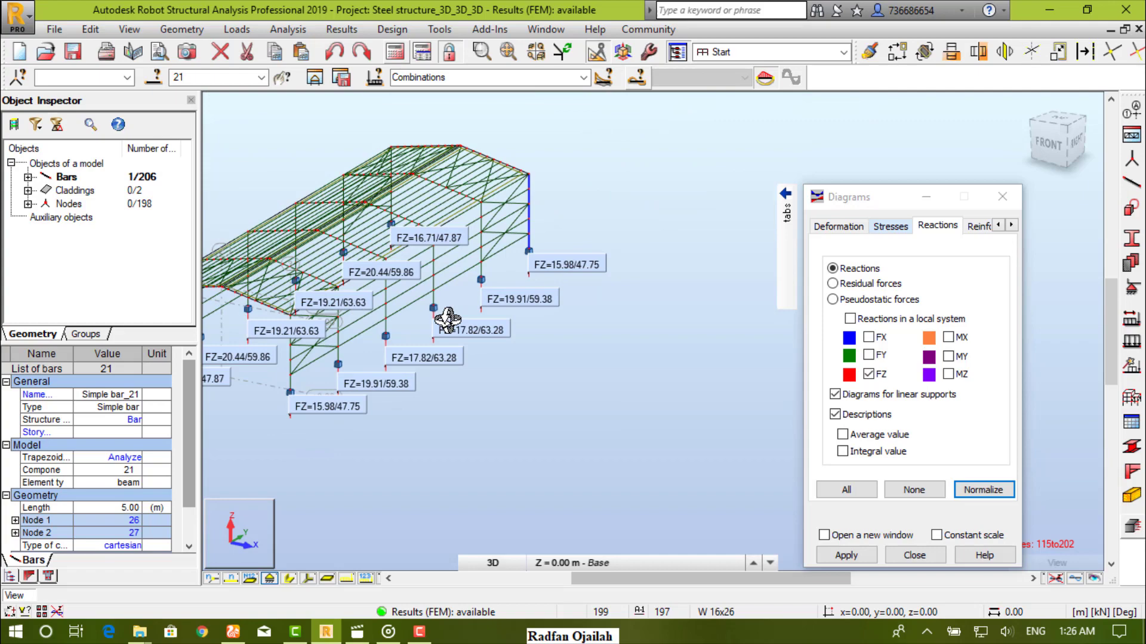
scroll(570, 266, up, 3)
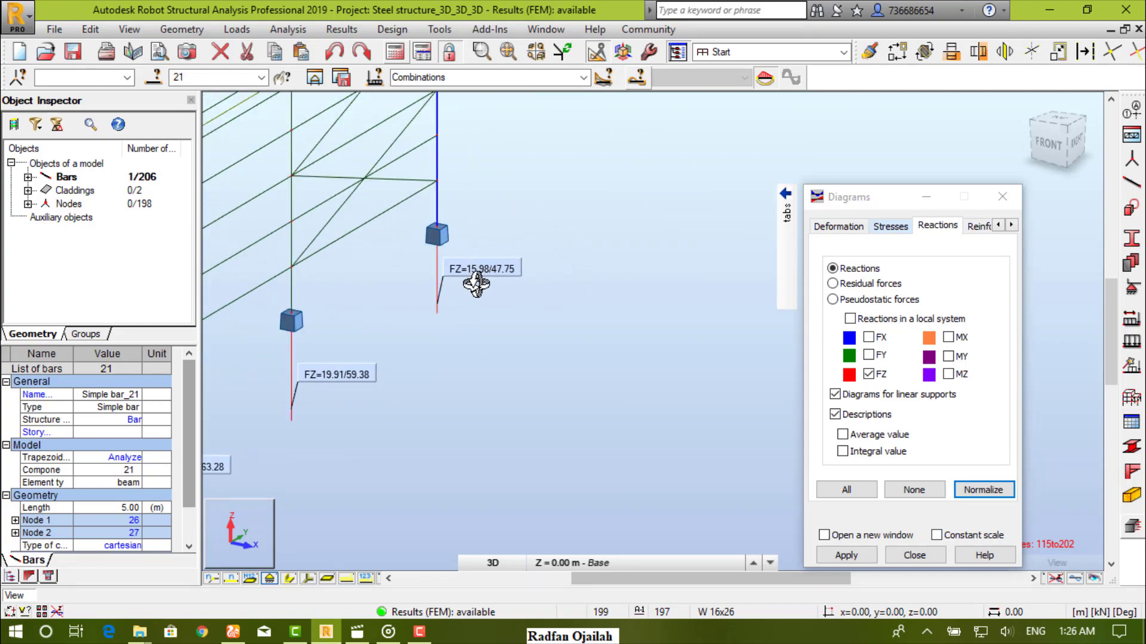
scroll(473, 274, down, 4)
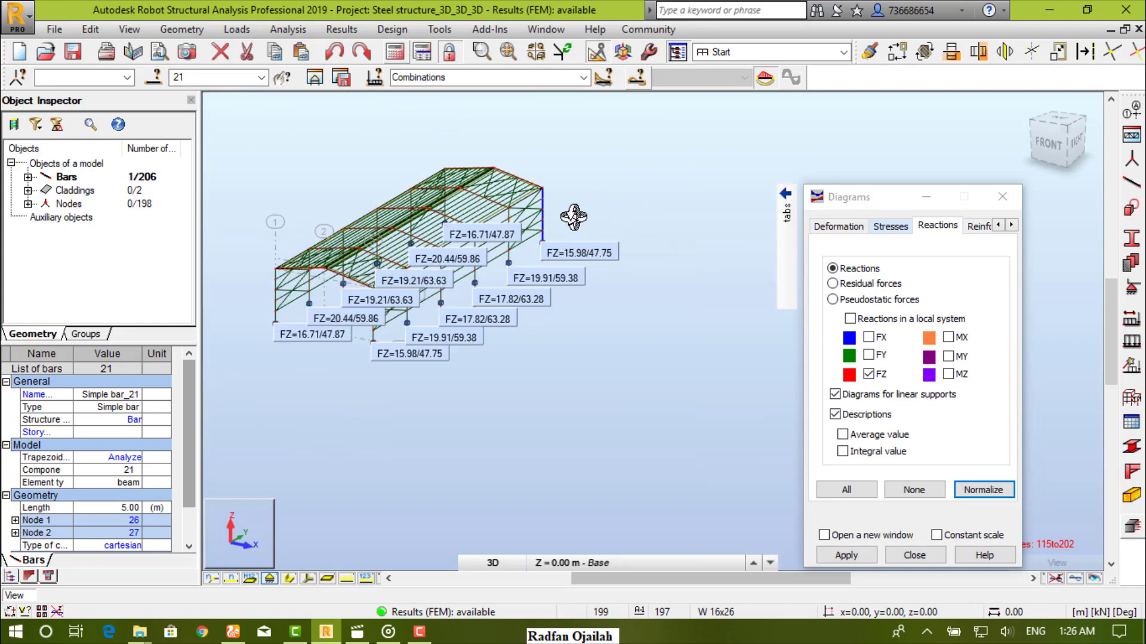
scroll(605, 216, up, 3)
scroll(601, 214, down, 3)
scroll(596, 220, up, 1)
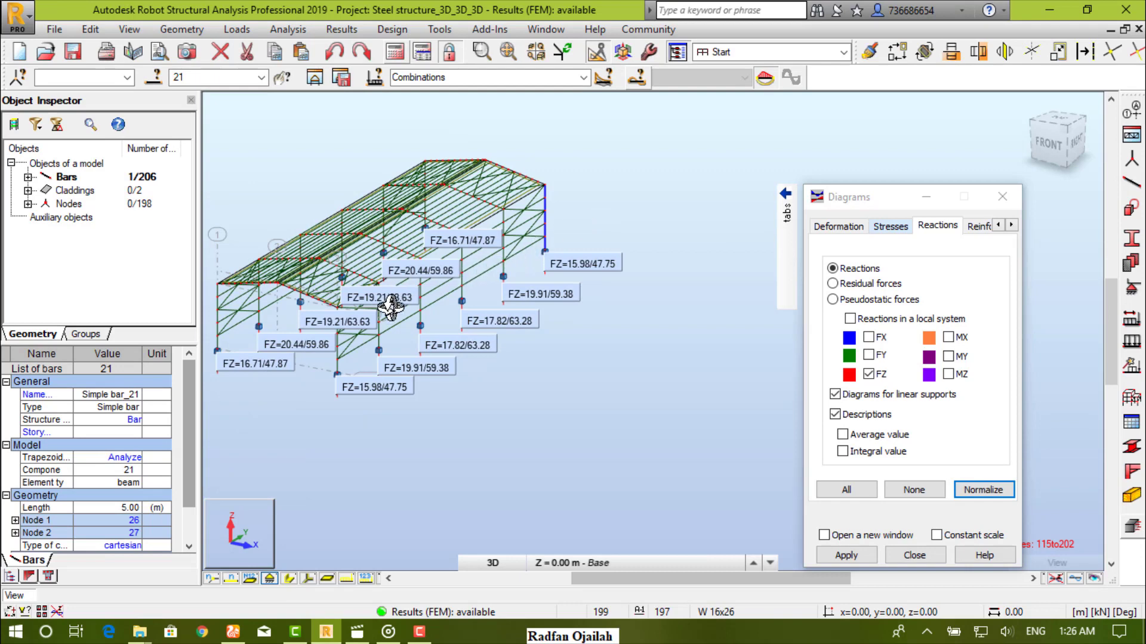
scroll(430, 307, up, 3)
scroll(575, 263, up, 2)
scroll(530, 285, down, 2)
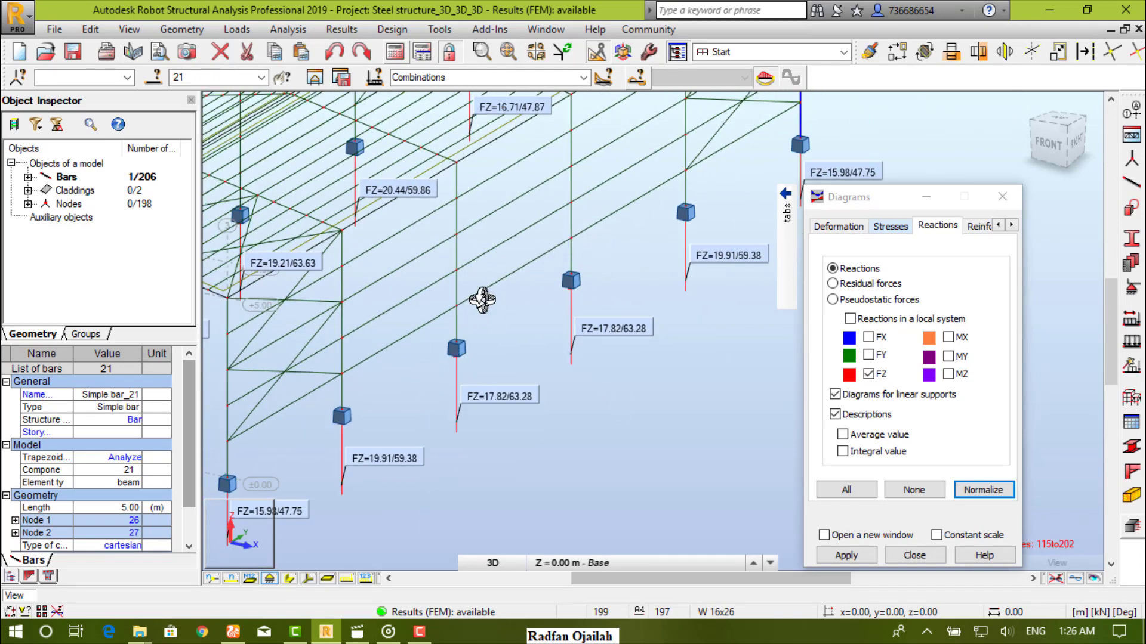
scroll(442, 267, down, 3)
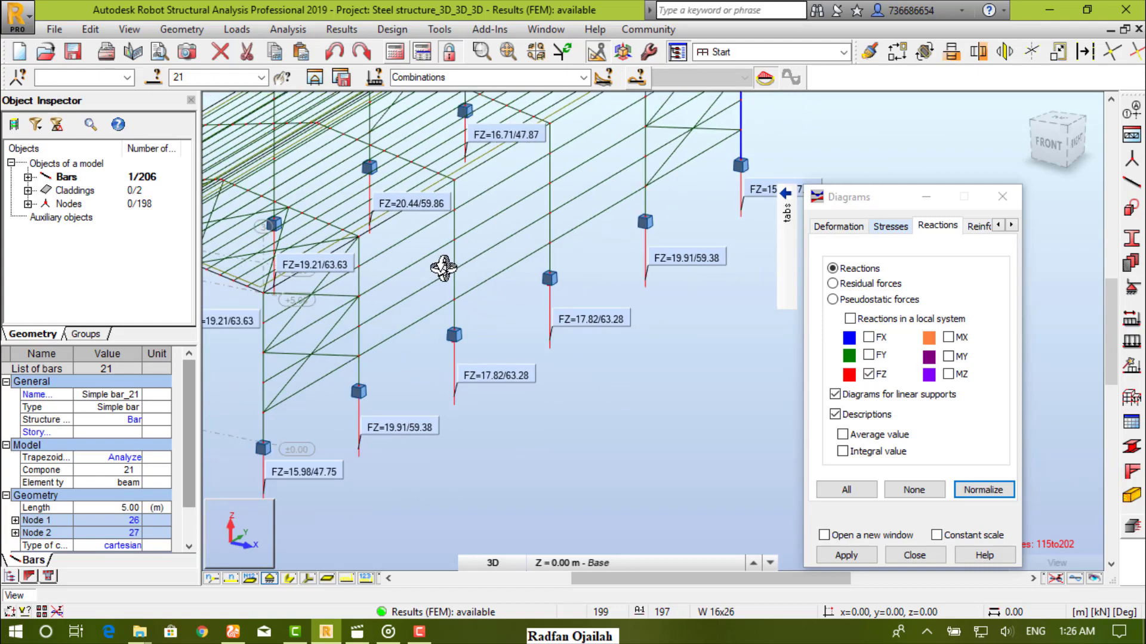
scroll(537, 300, down, 3)
scroll(343, 212, up, 2)
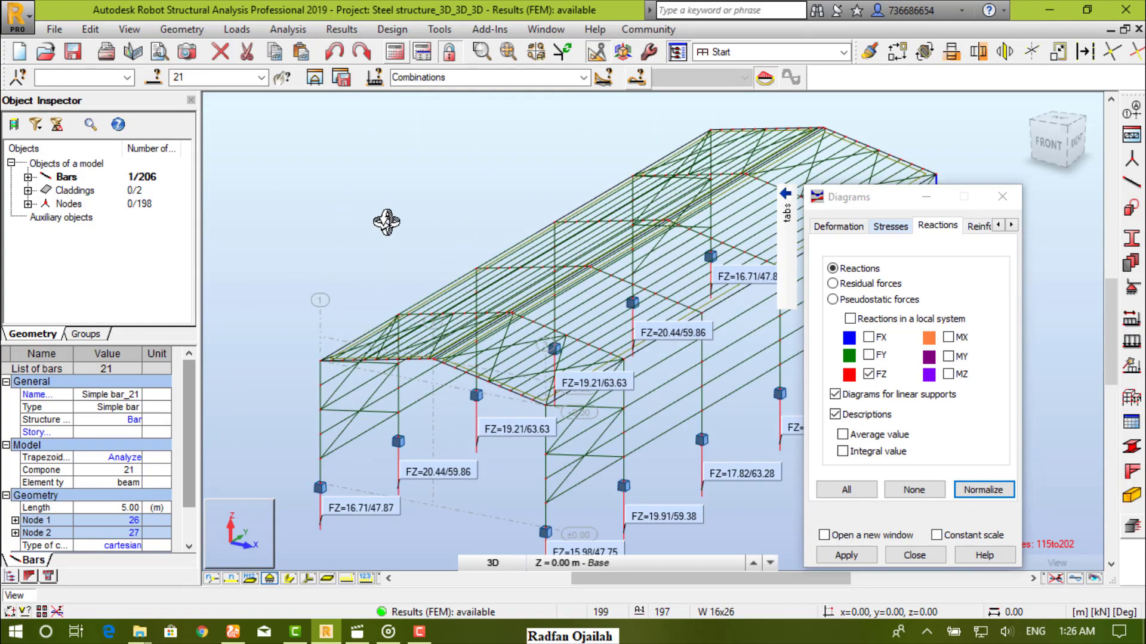
- Clear all reaction diagram options and apply, removing the FZ labels
scroll(391, 225, down, 1)
click(913, 489)
click(845, 555)
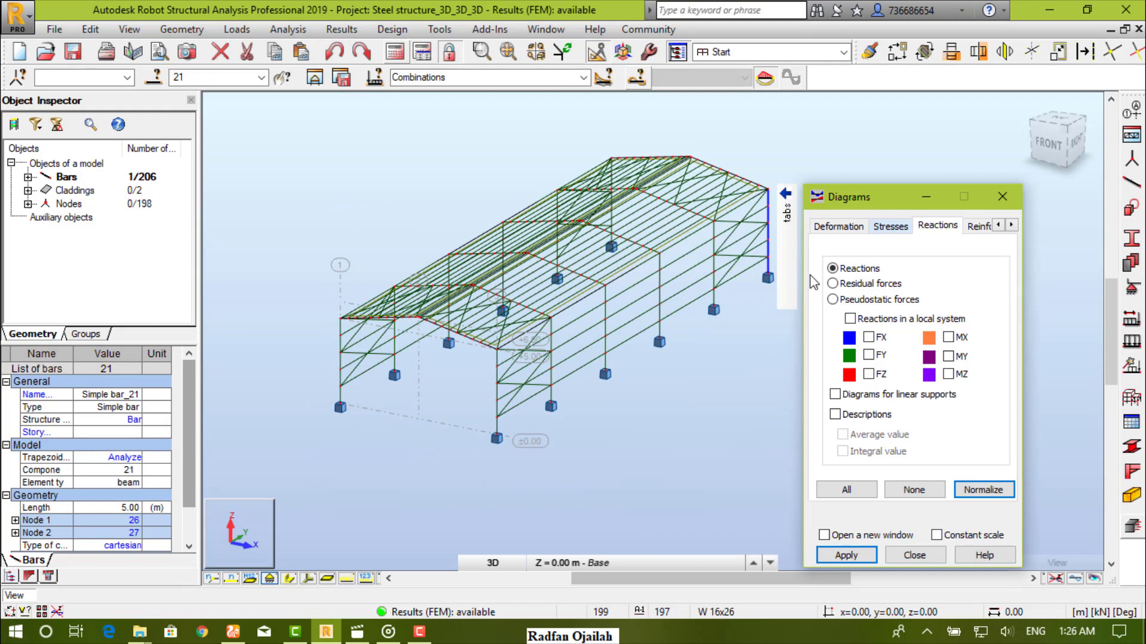
- Look through the Stresses, Deformation and NTM diagram tabs, then close the Diagrams dialog
mouse_move(786, 212)
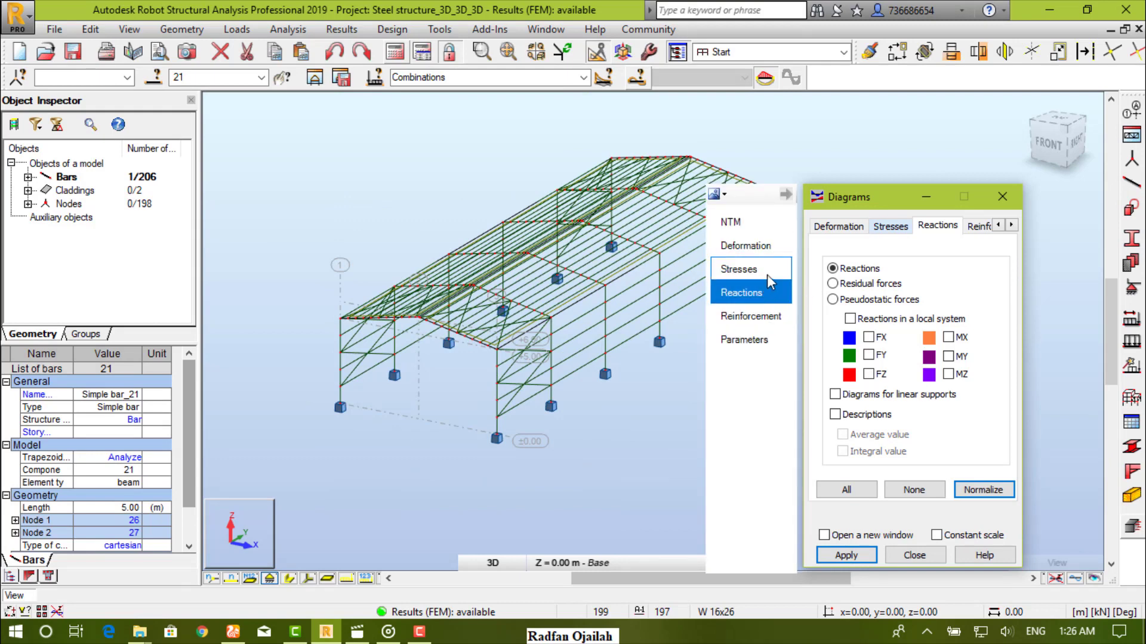
click(767, 275)
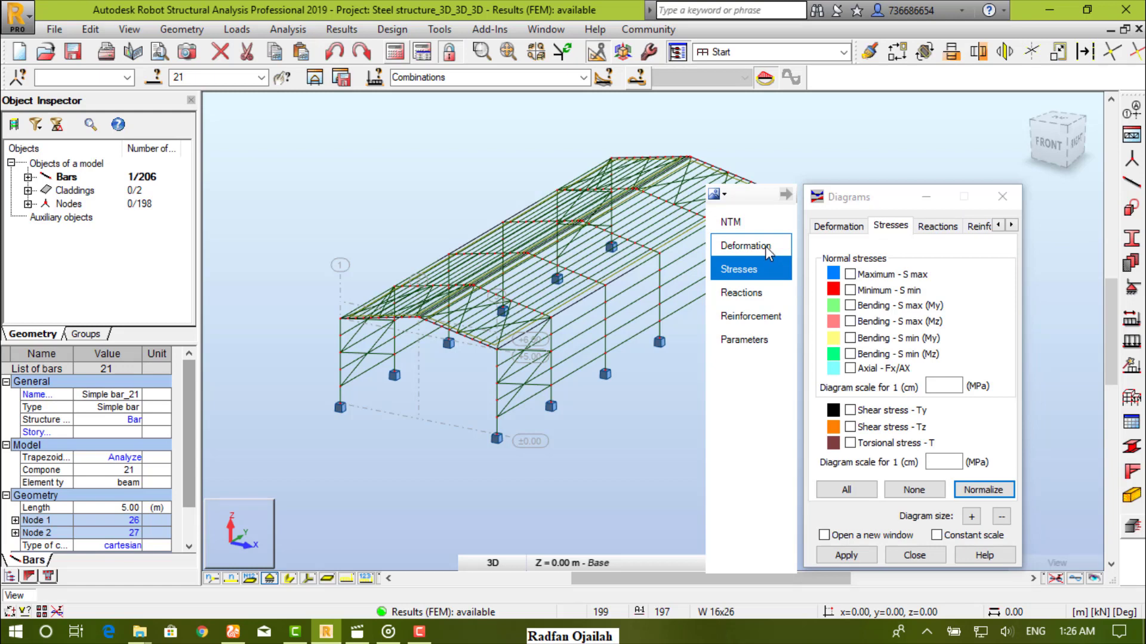
click(767, 252)
key(Up)
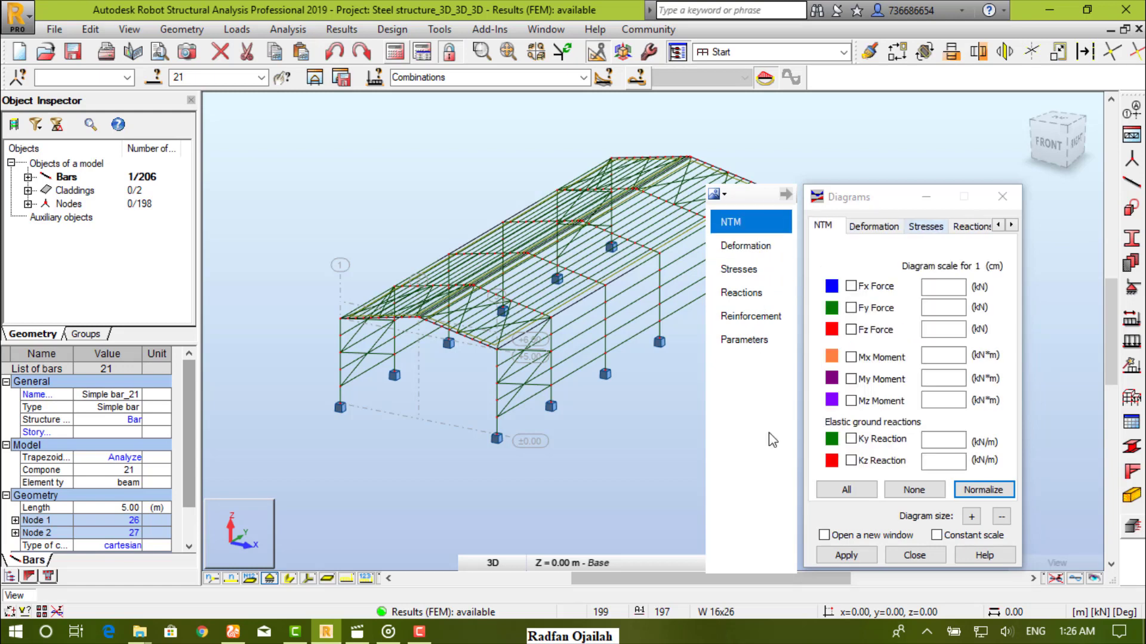
click(1002, 196)
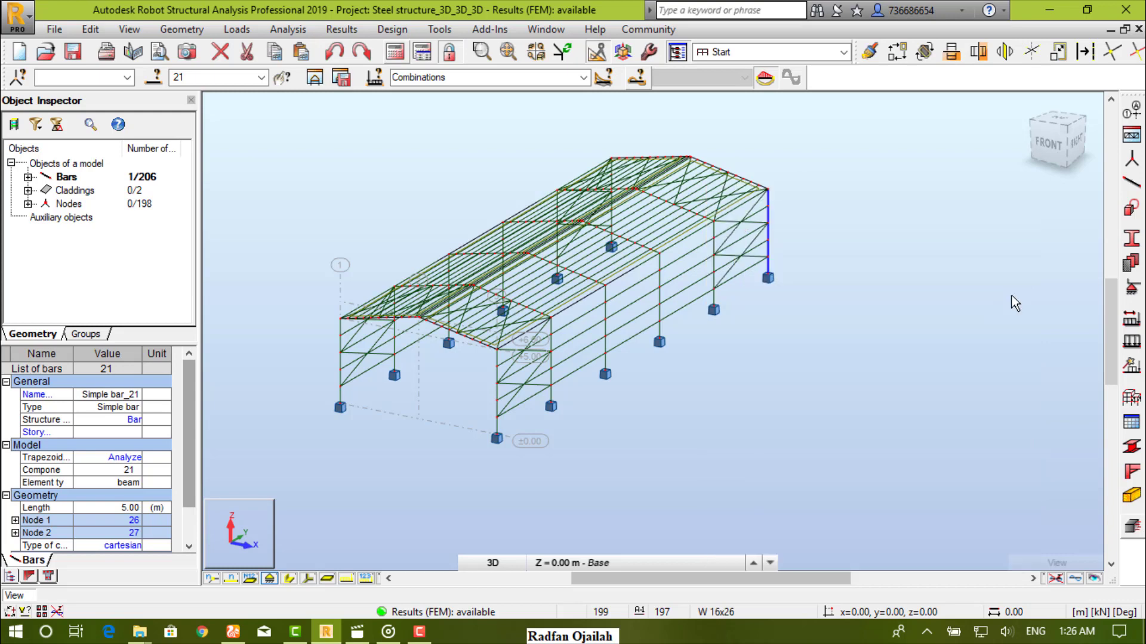
- Show the bare frame in front elevation with the bar selection cleared
click(1042, 148)
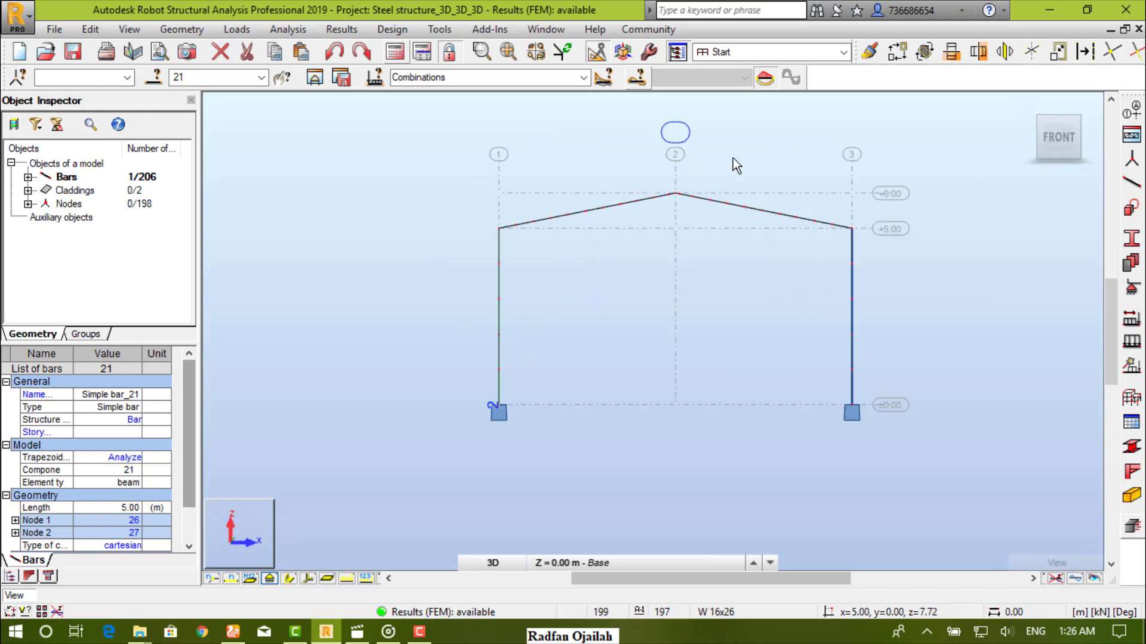
scroll(734, 159, up, 1)
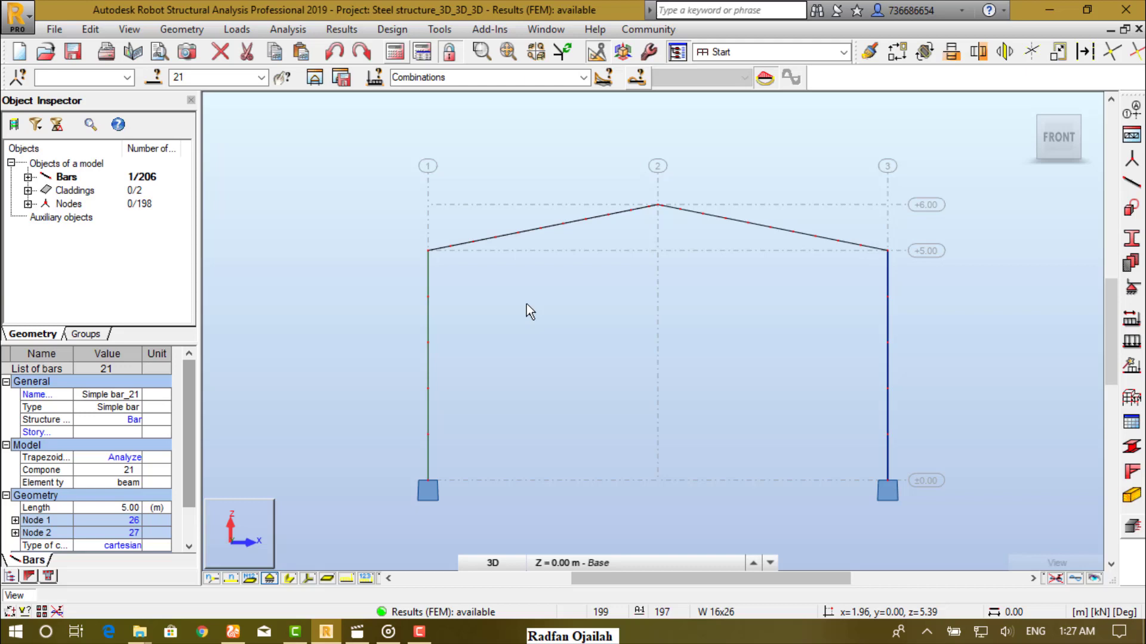
click(527, 303)
click(341, 29)
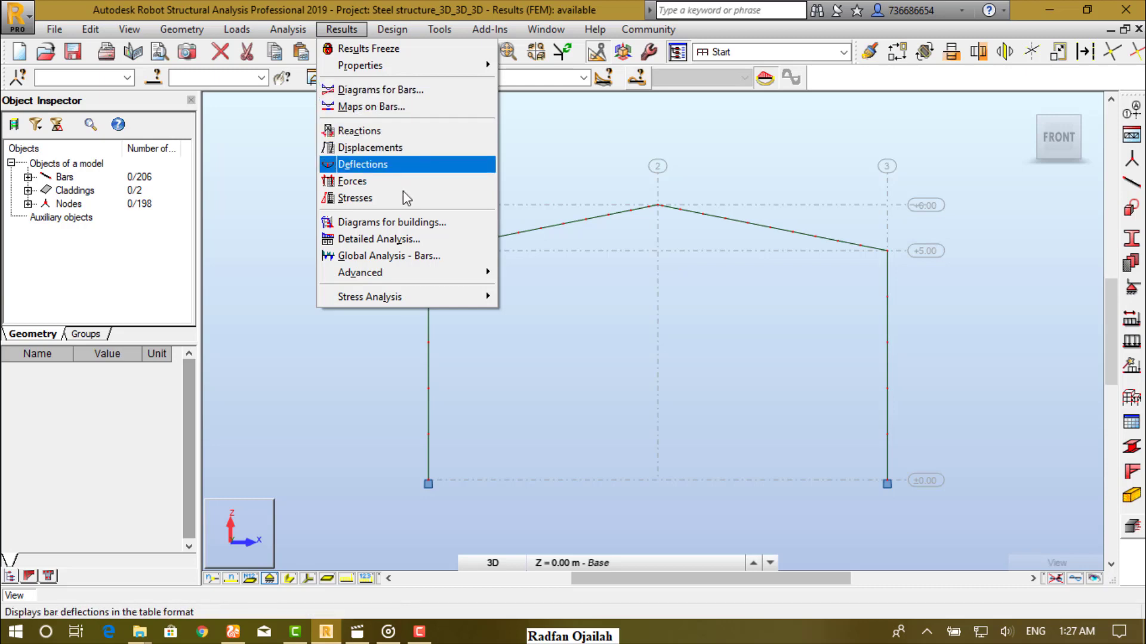
click(389, 181)
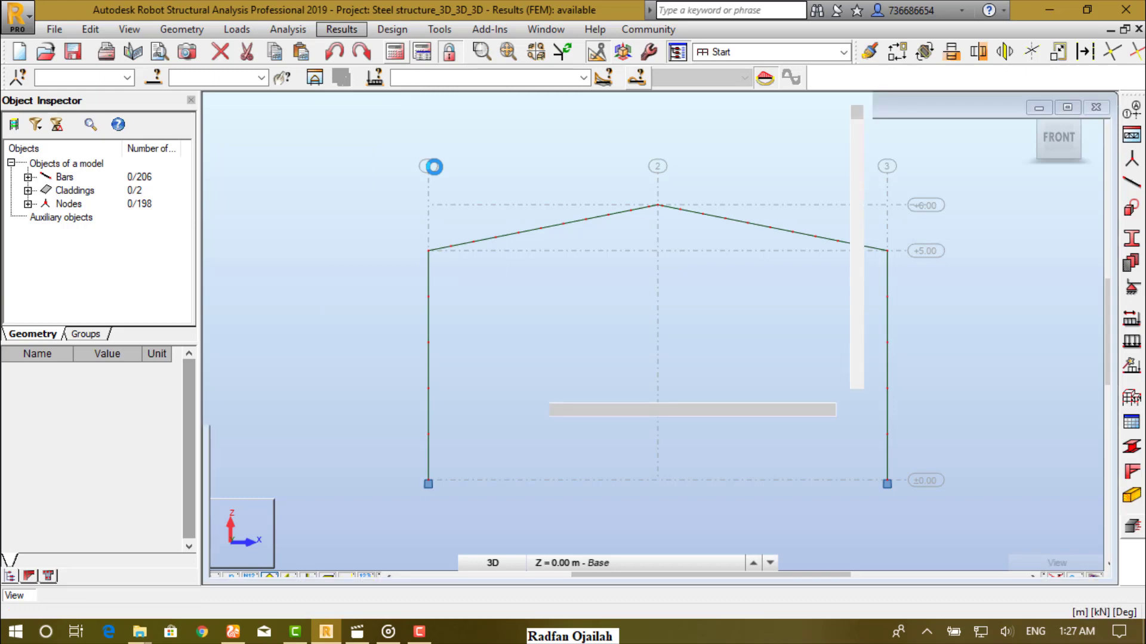
scroll(444, 226, down, 15)
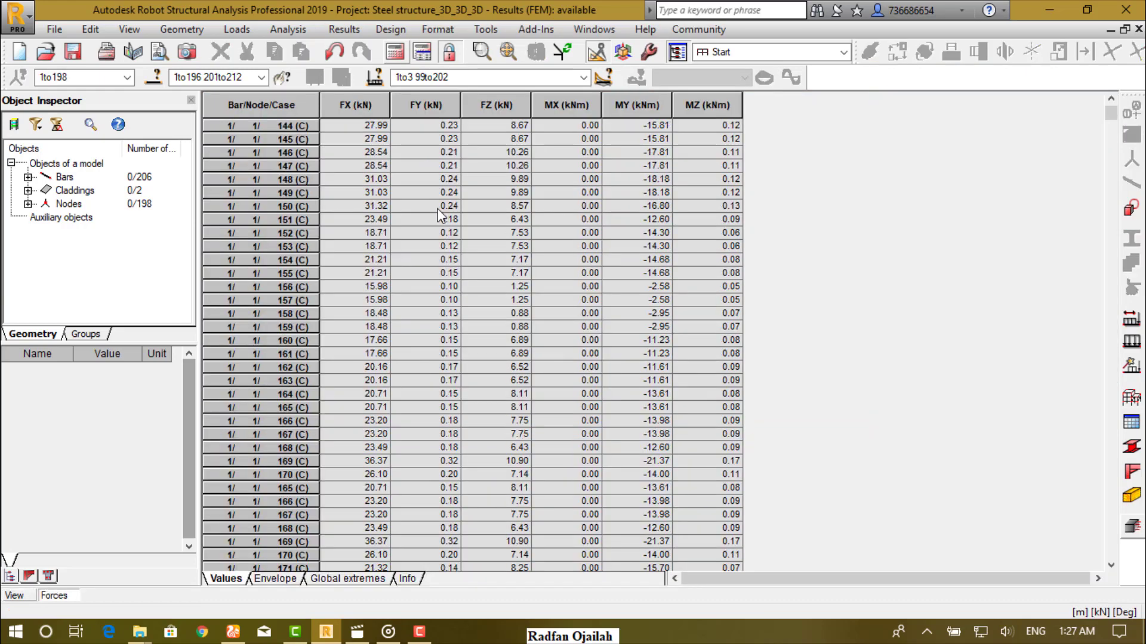
scroll(440, 216, up, 16)
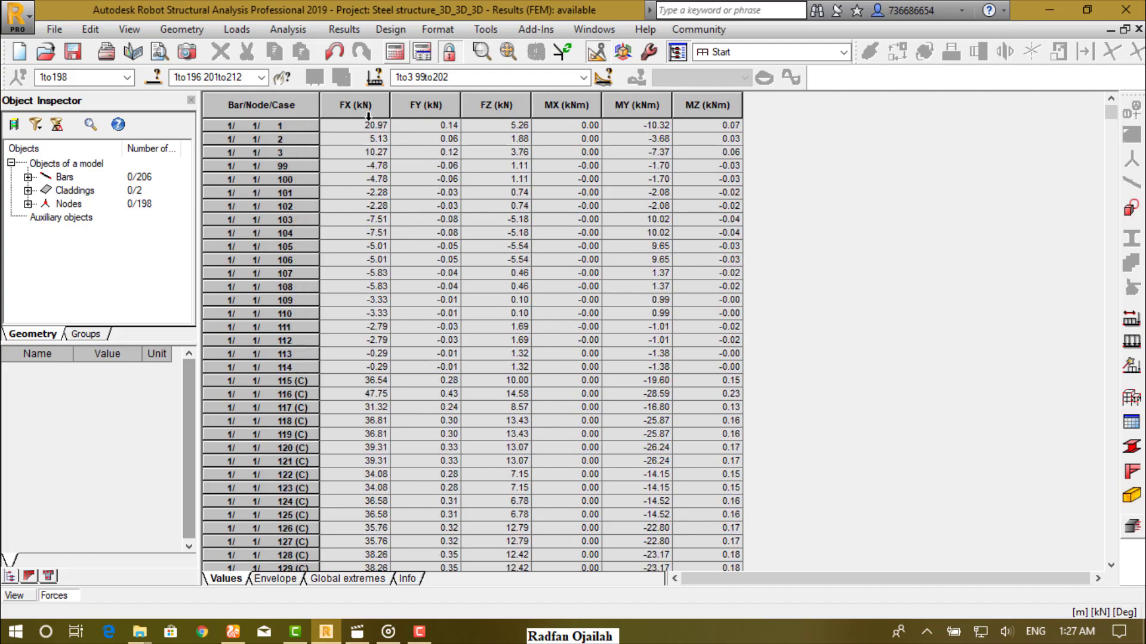
click(483, 108)
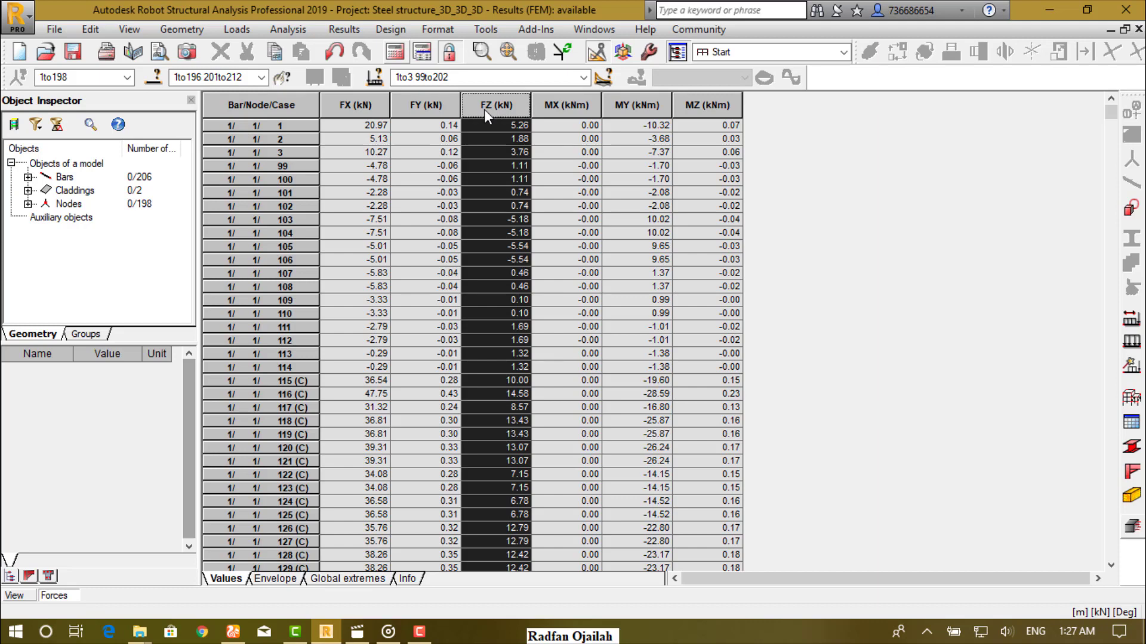
click(560, 107)
click(613, 100)
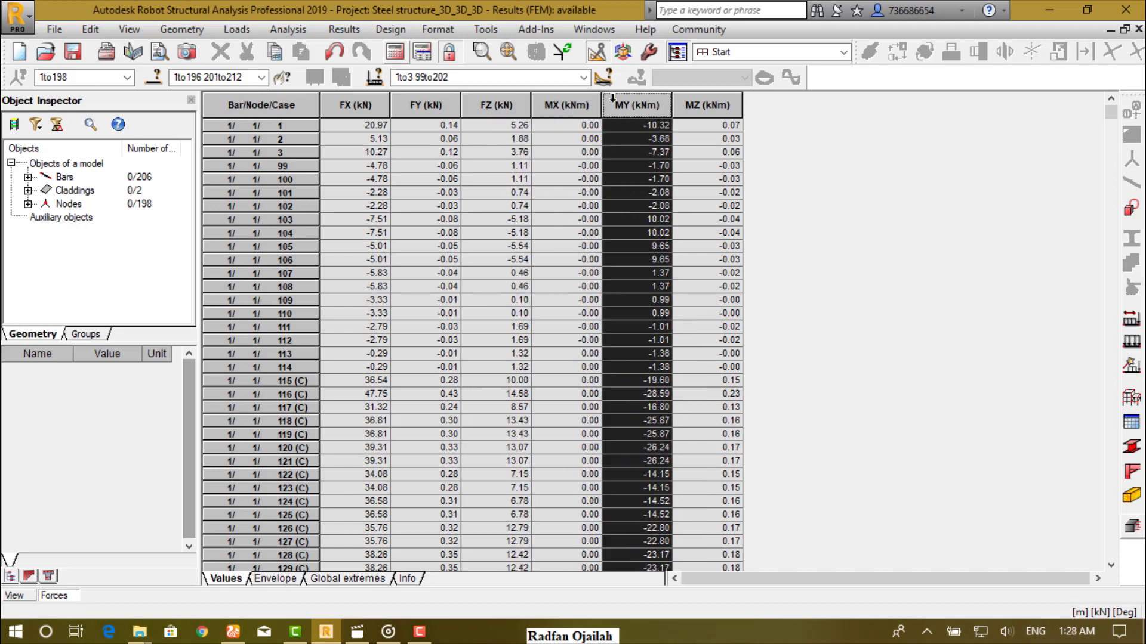
click(704, 108)
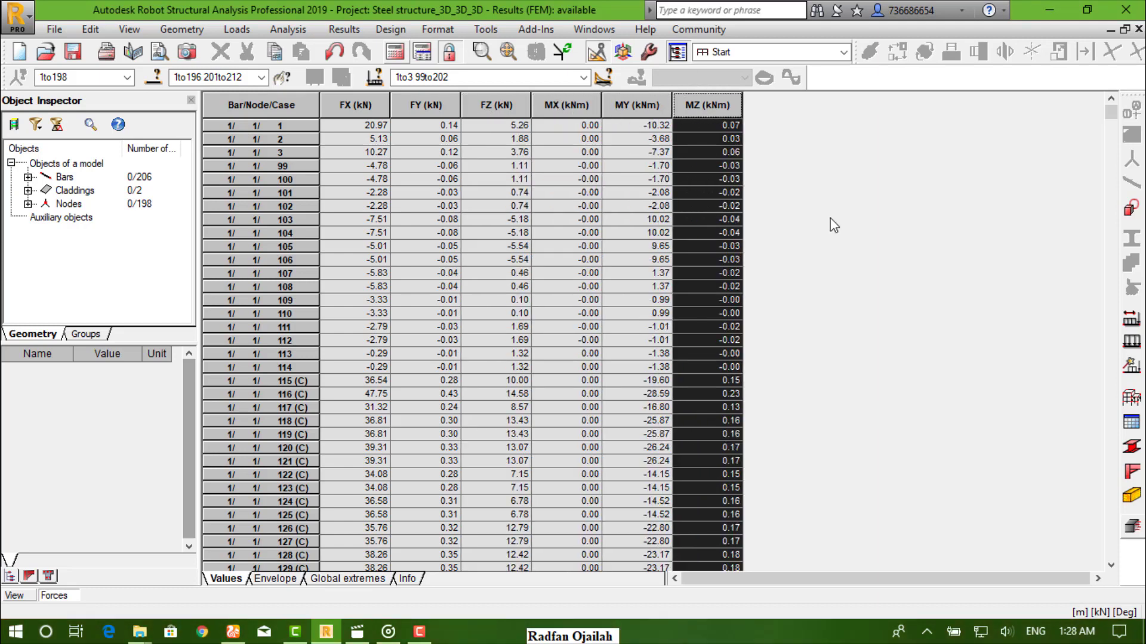
click(1138, 29)
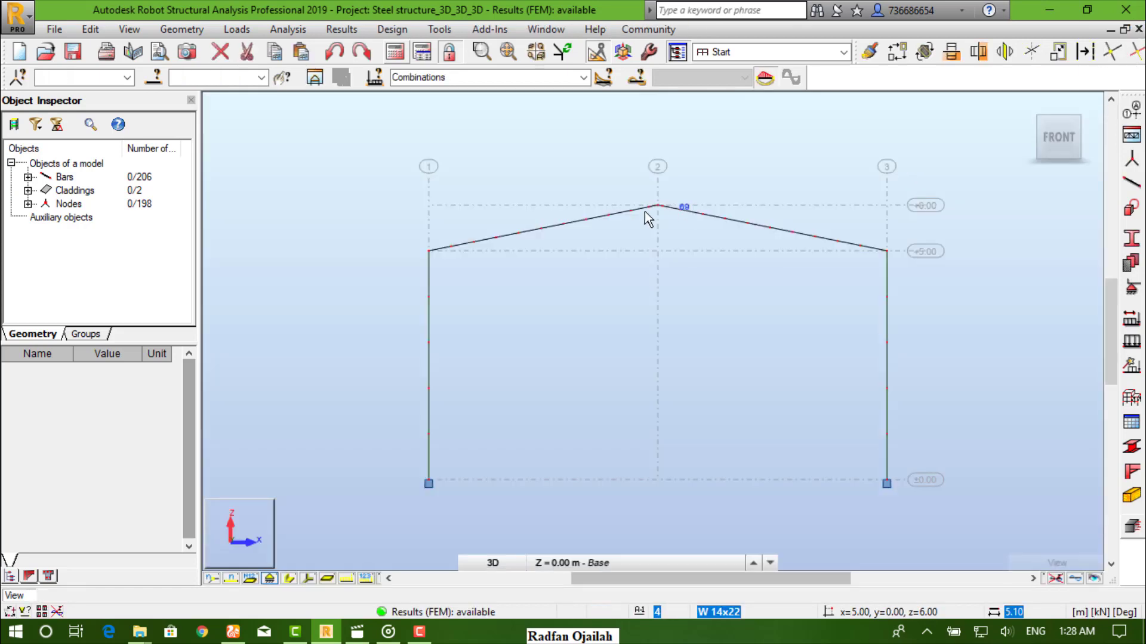
click(344, 29)
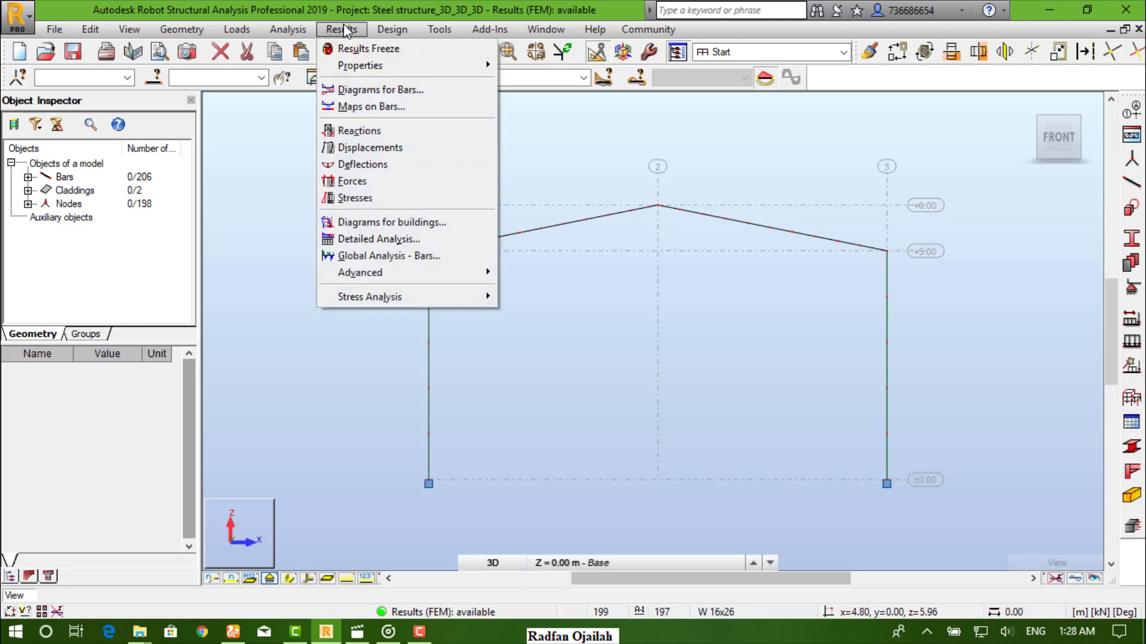
click(378, 191)
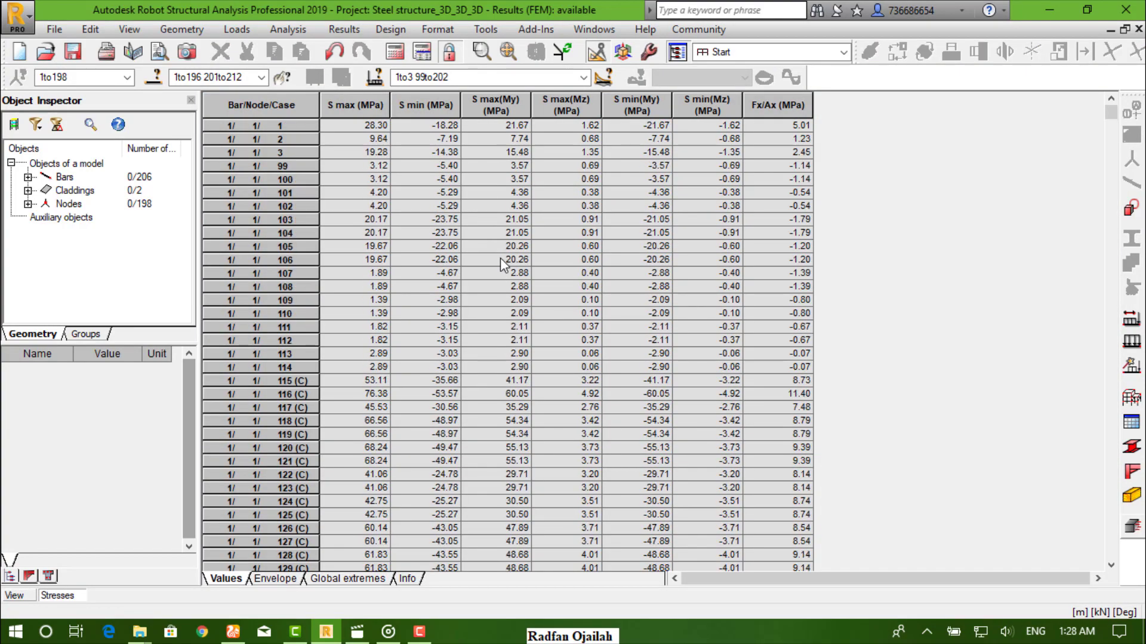
click(452, 94)
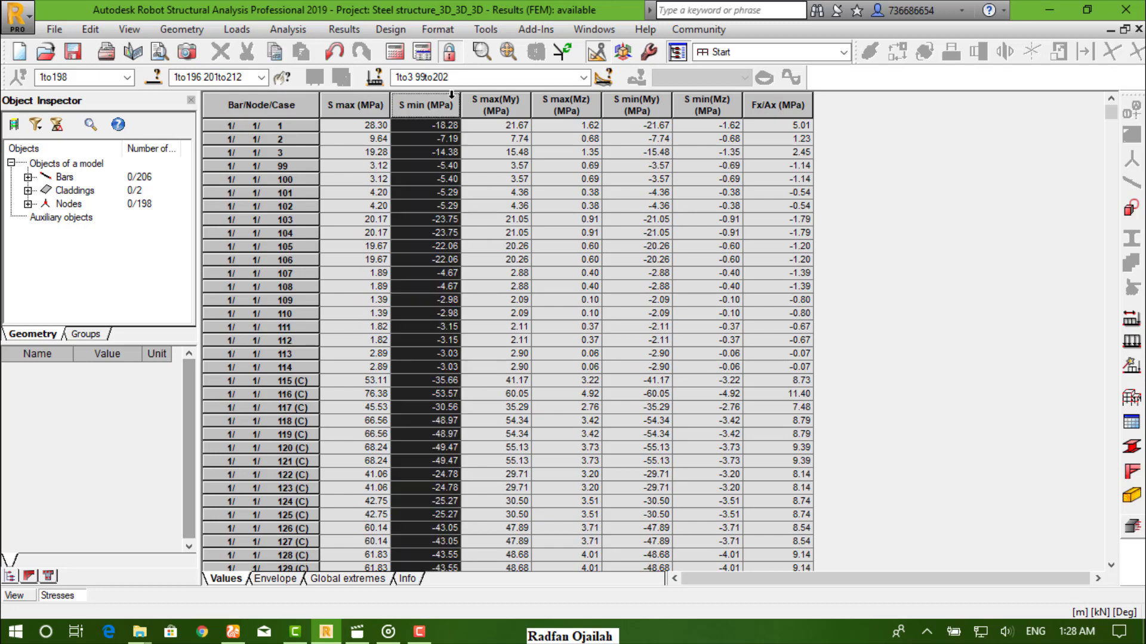
click(582, 97)
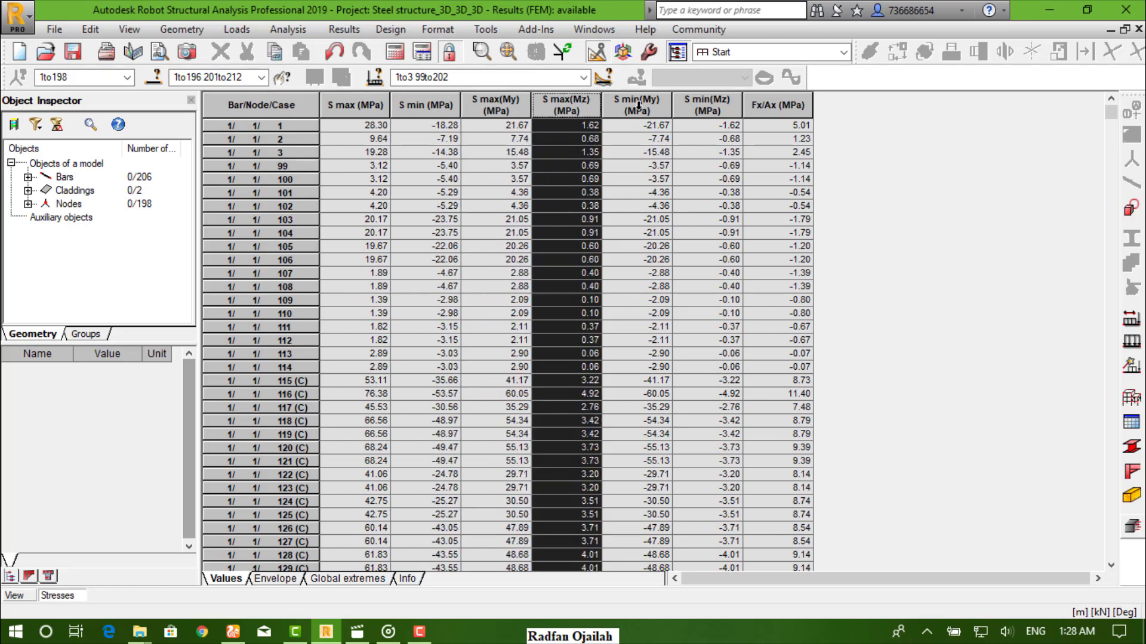
click(637, 106)
click(778, 104)
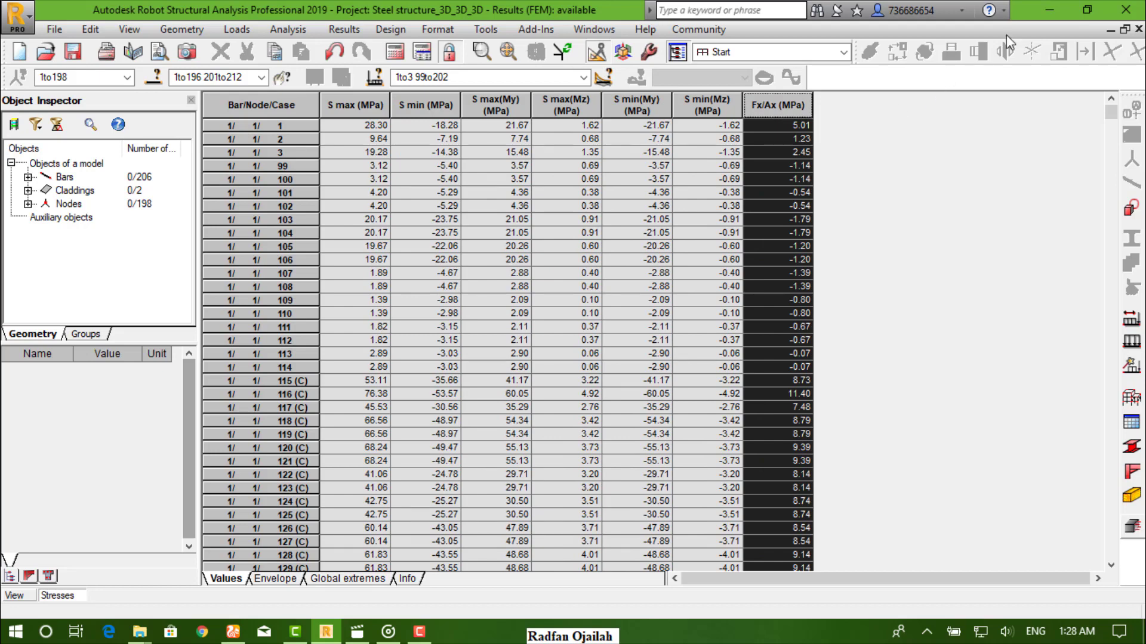
click(1138, 29)
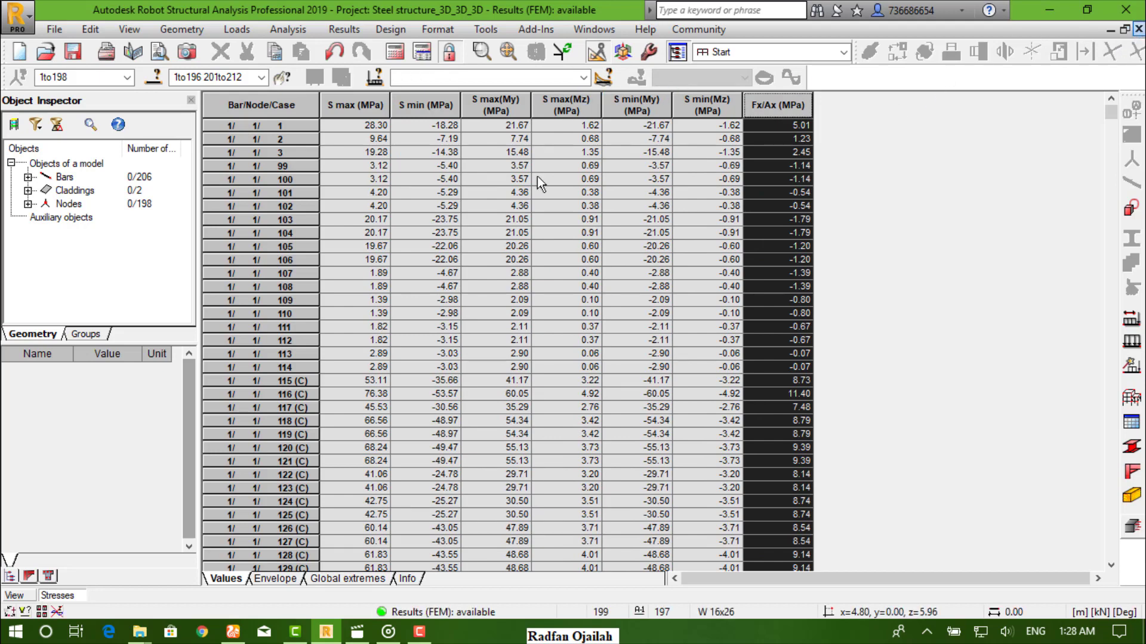